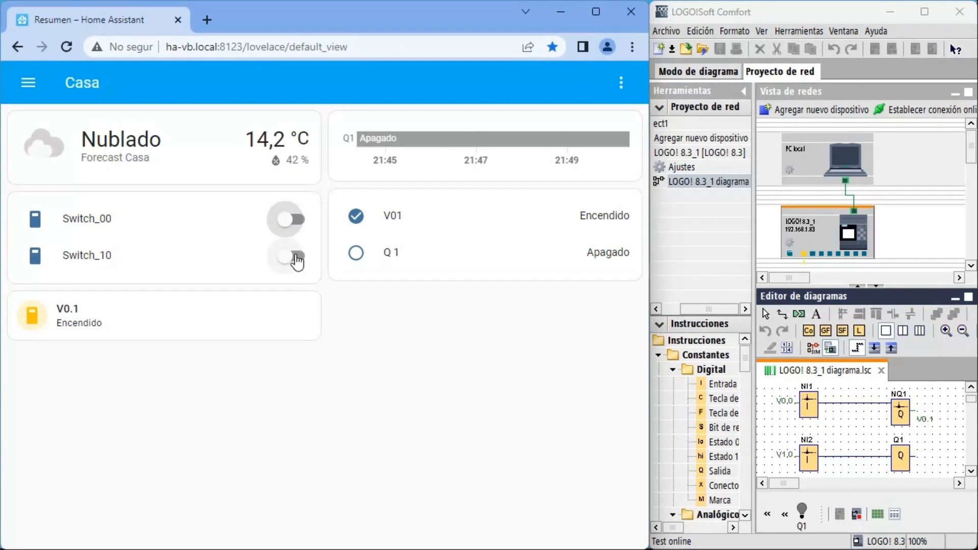
# - Test the Switch_10 and Switch_00 toggles on the Casa dashboard by switching them one after the other
pyautogui.click(297, 256)
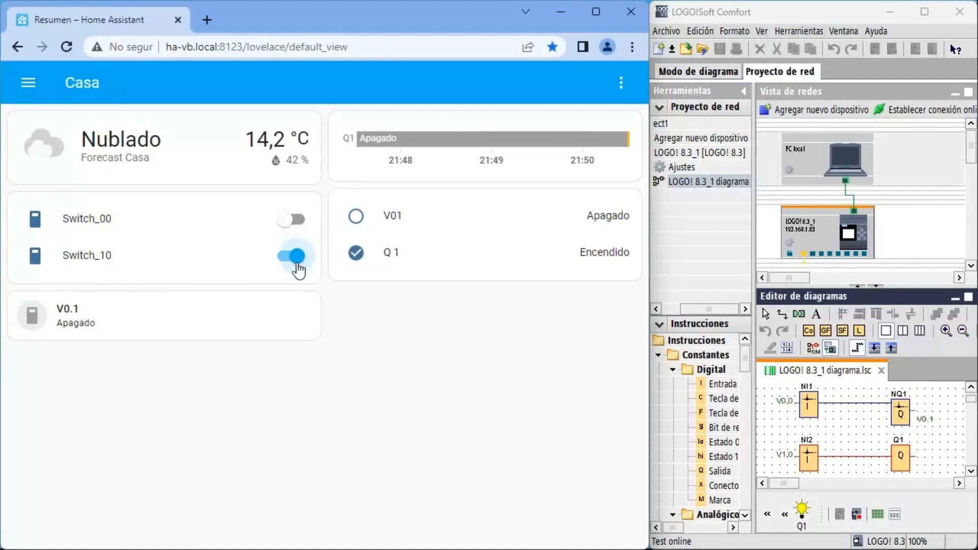
pyautogui.click(296, 257)
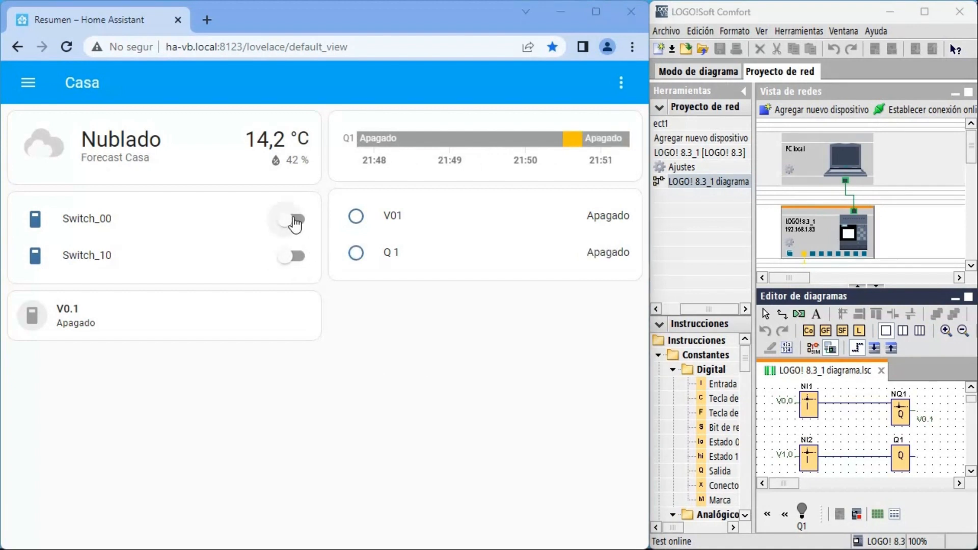
pyautogui.click(293, 219)
pyautogui.click(304, 258)
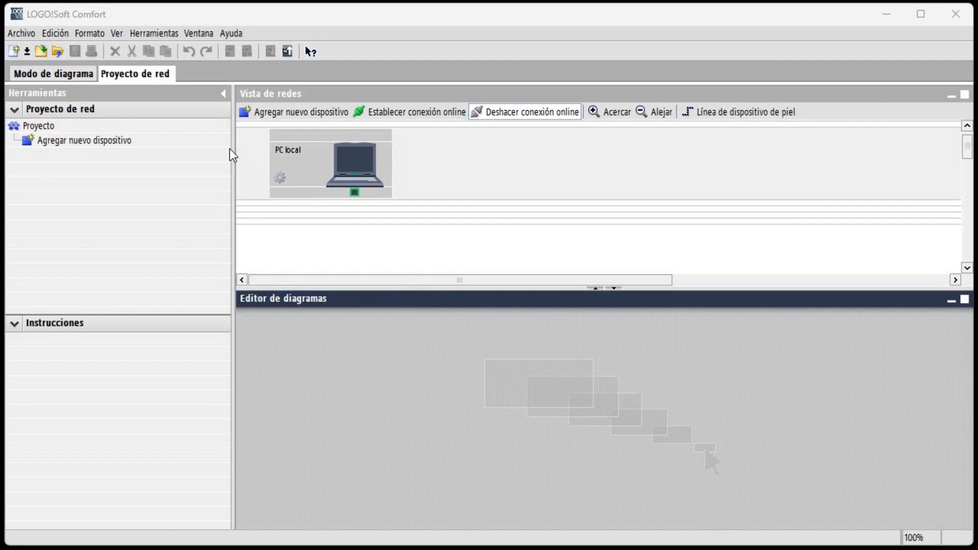
# - In LOGO!Soft Comfort, add a LOGO! 8.3 device with IP address 192.168.1.83 and default gateway 192.168.1.1 to the network project
pyautogui.click(266, 112)
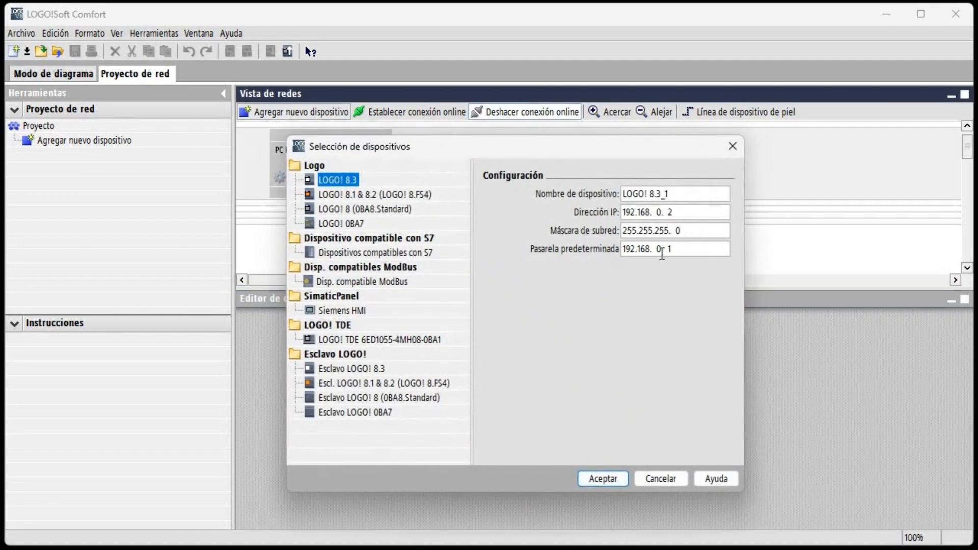
pyautogui.doubleClick(657, 212)
pyautogui.write('1')
pyautogui.doubleClick(670, 212)
pyautogui.write('83')
pyautogui.click(658, 249)
pyautogui.doubleClick(659, 252)
pyautogui.write('1')
pyautogui.click(604, 479)
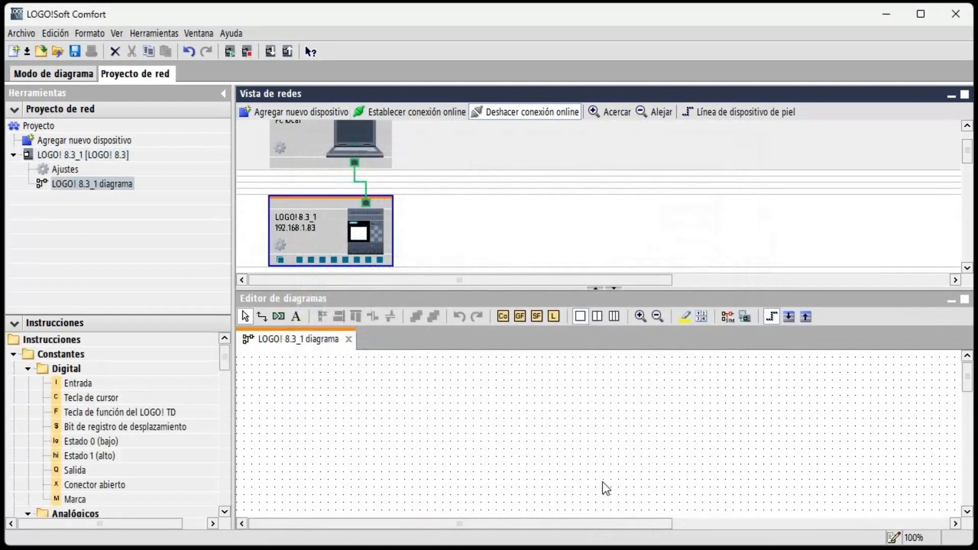
# - Allow Modbus access in the offline settings of the LOGO! 8.3 device
pyautogui.click(65, 169)
pyautogui.doubleClick(65, 170)
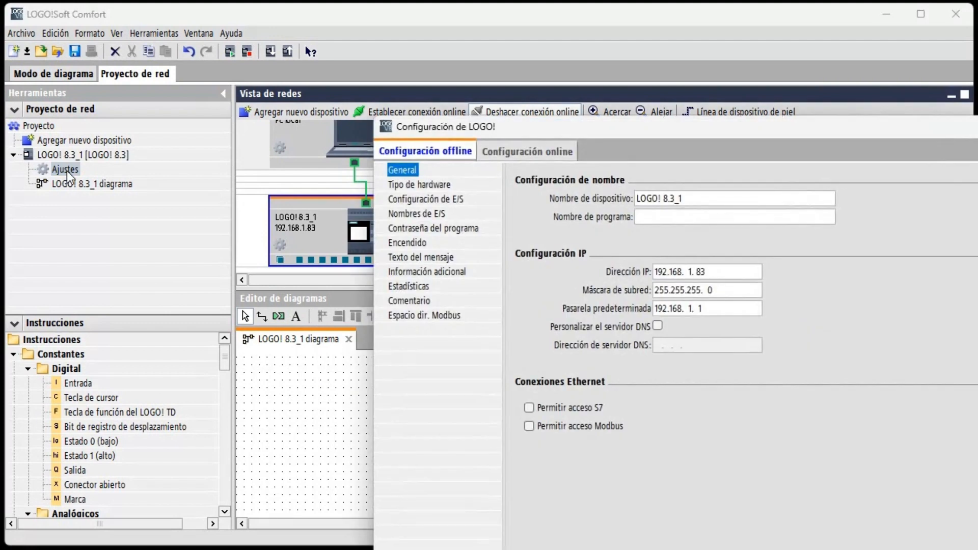
pyautogui.moveTo(687, 134); pyautogui.dragTo(517, 49)
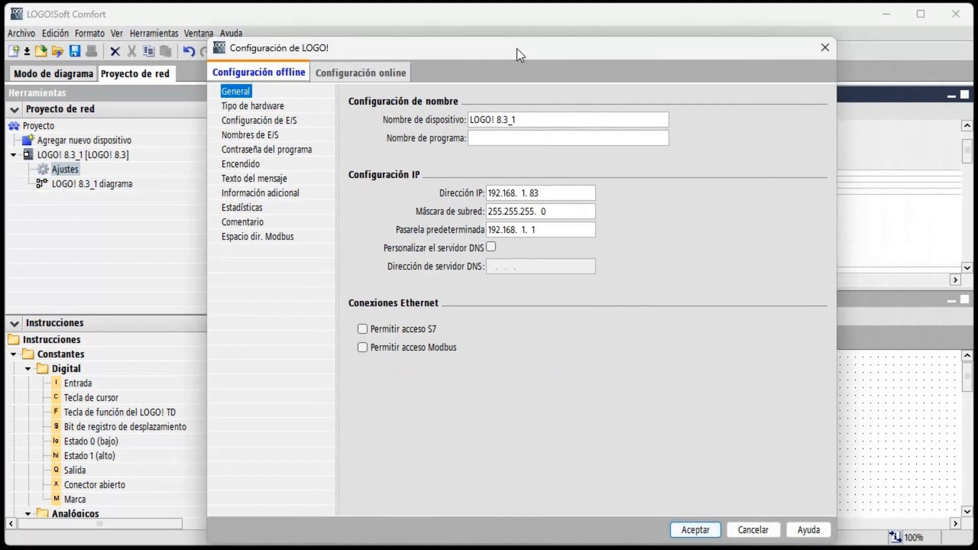
pyautogui.click(371, 349)
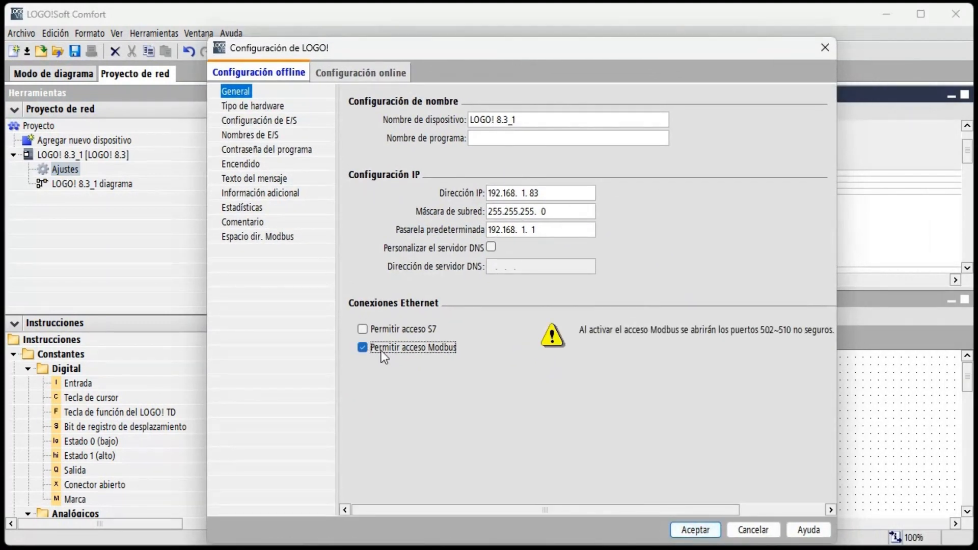
pyautogui.click(700, 533)
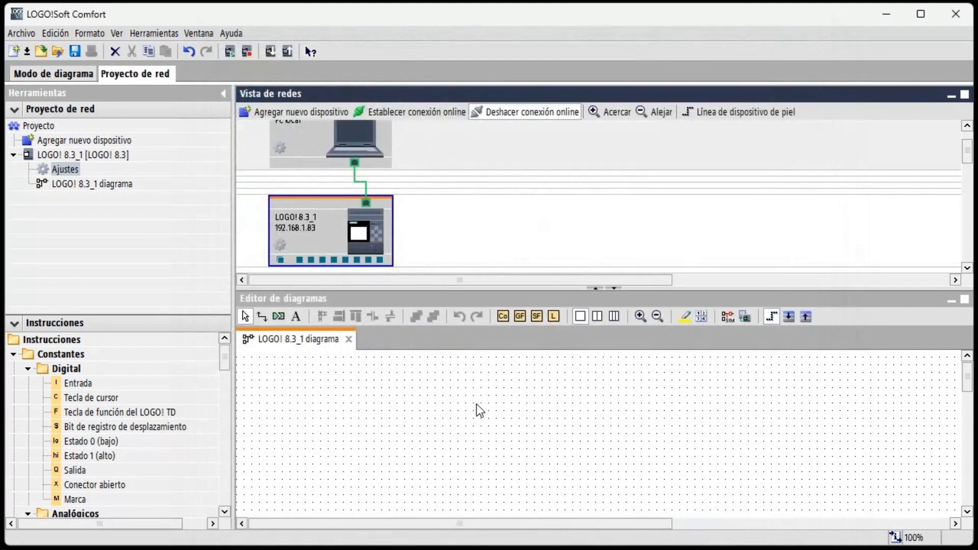
# - Add a Modbus server connection to the LOGO!, turning off acceptance of all requests and setting the client IP address to 192.168.1.28
pyautogui.rightClick(299, 261)
pyautogui.moveTo(362, 287)
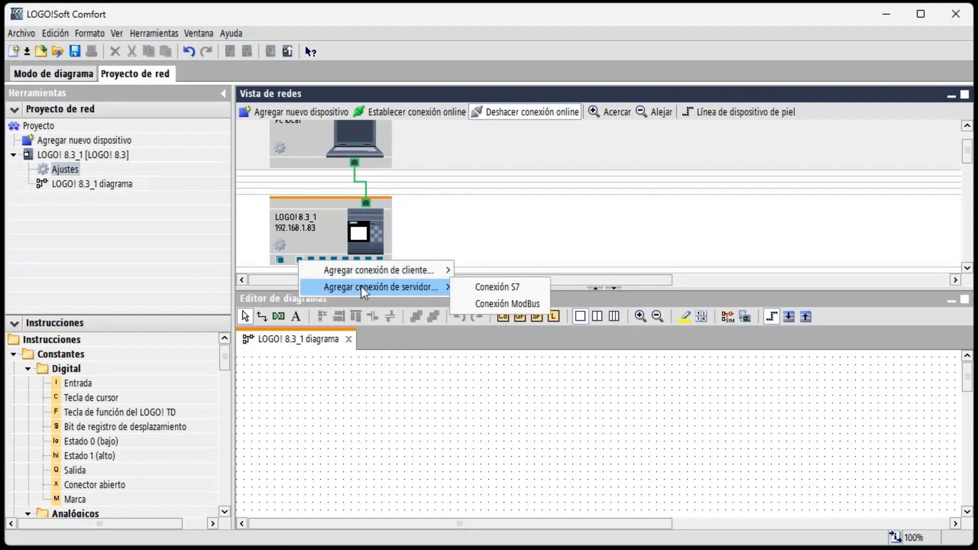
pyautogui.click(501, 304)
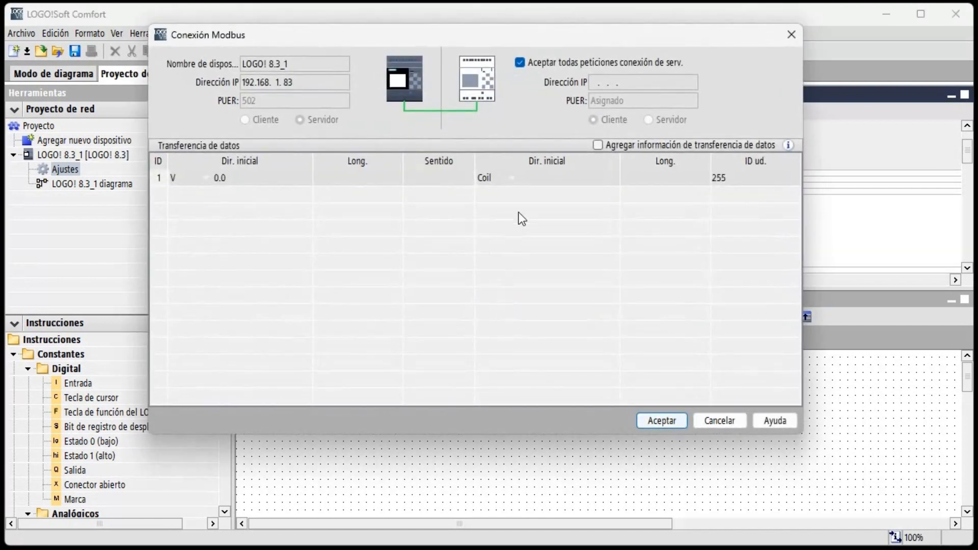
pyautogui.click(521, 61)
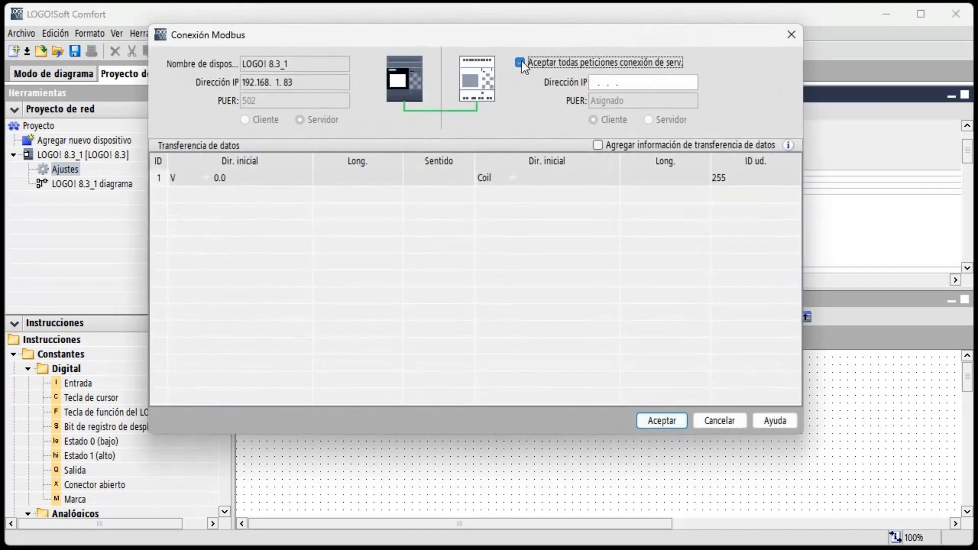
pyautogui.click(597, 82)
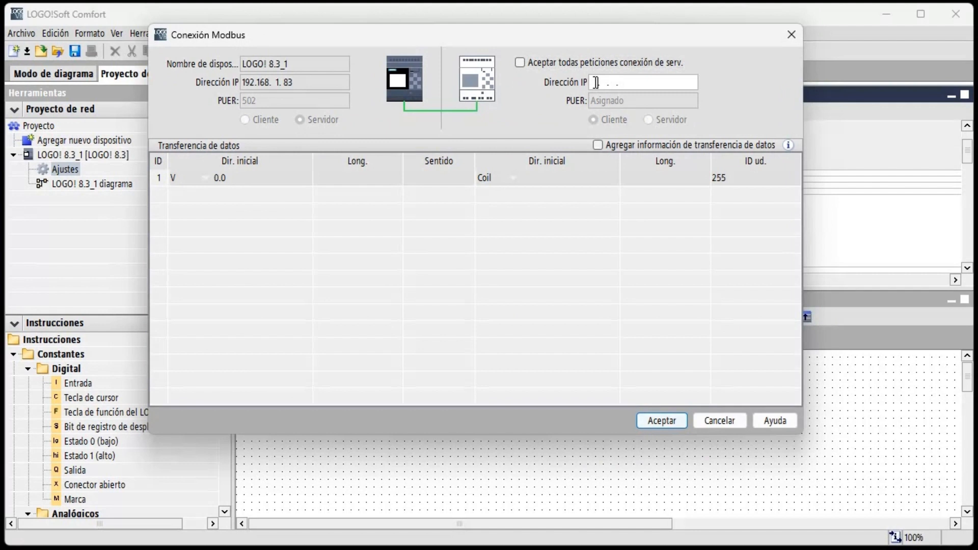
pyautogui.write('19')
pyautogui.write('2.168.')
pyautogui.write('1.')
pyautogui.write('.')
pyautogui.write('2')
pyautogui.write('8')
pyautogui.click(663, 422)
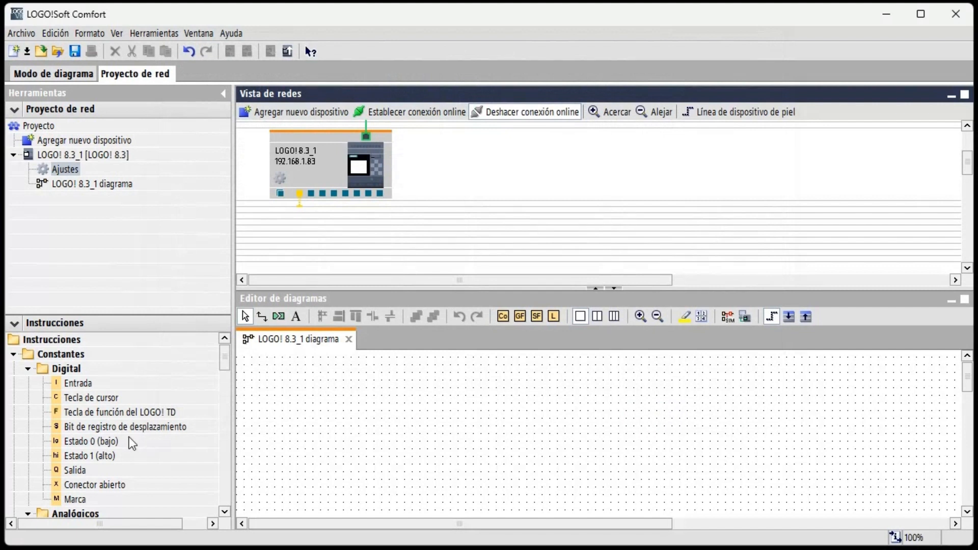
# - Place two network inputs (Entrada de red), one below the other, in the upper-left area of the diagram
pyautogui.scroll(-3, 126, 427)
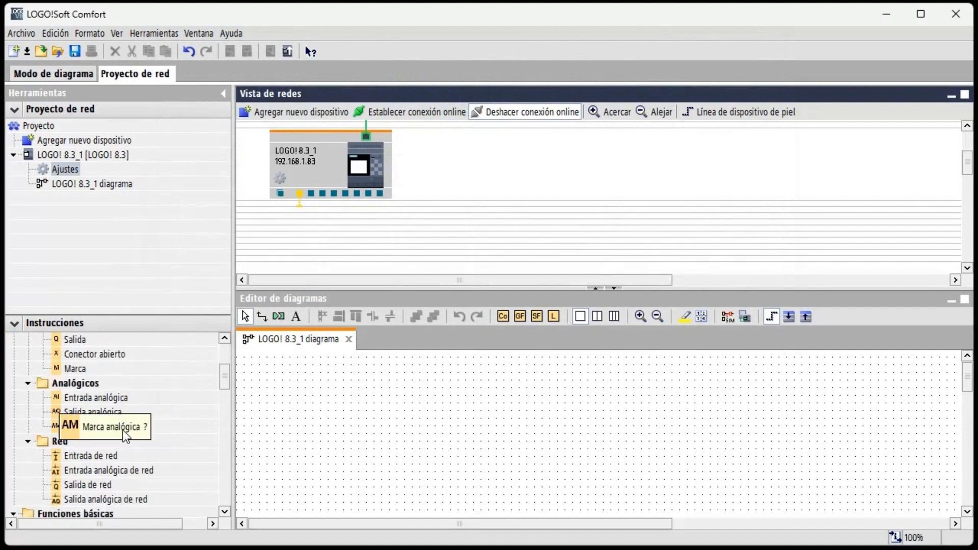
pyautogui.click(88, 456)
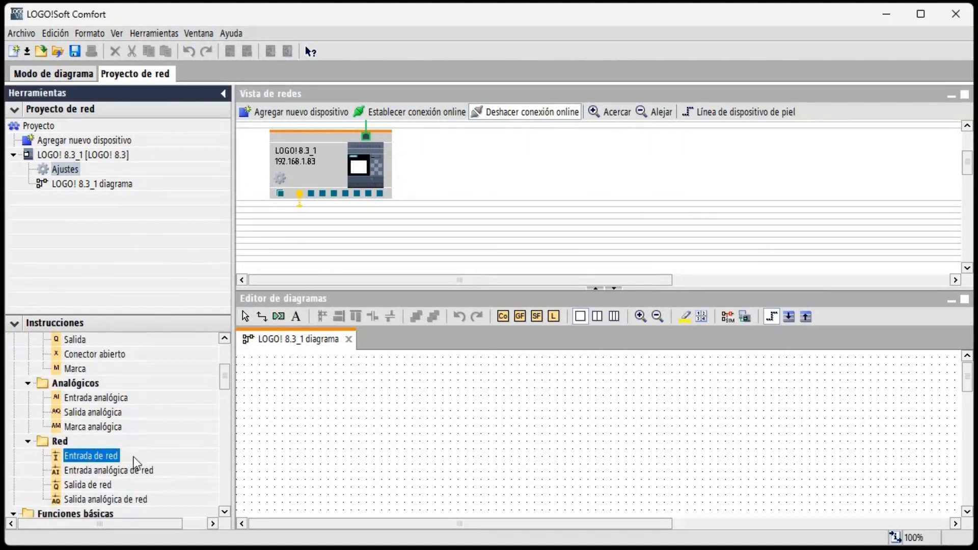
pyautogui.click(290, 381)
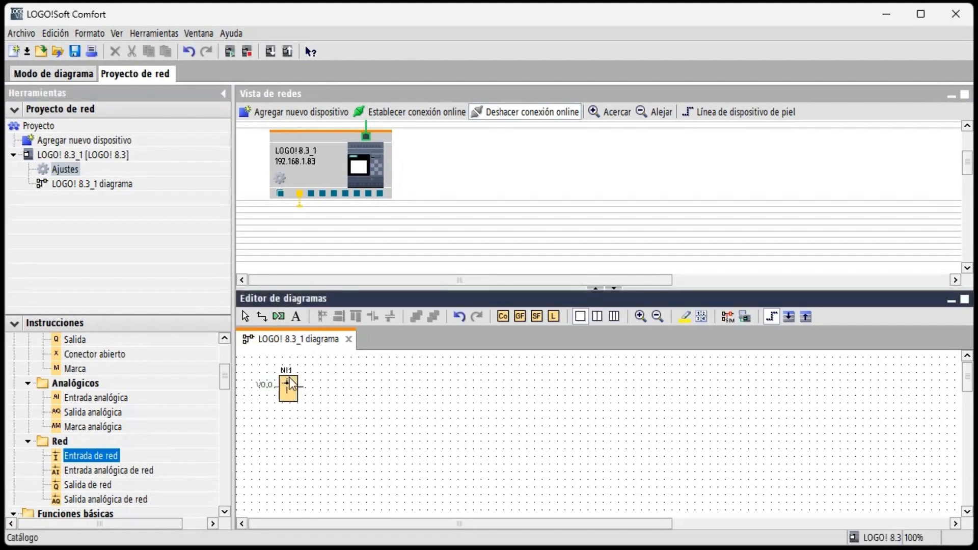
pyautogui.click(281, 434)
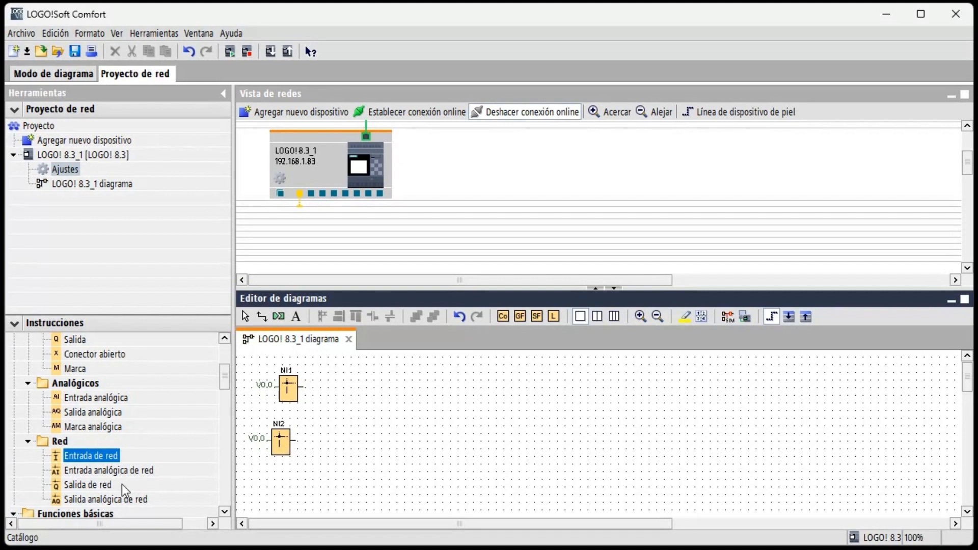
# - Place a network output (Salida de red) beside the upper network input and a digital output (Salida) beside the lower one
pyautogui.click(105, 485)
pyautogui.click(388, 387)
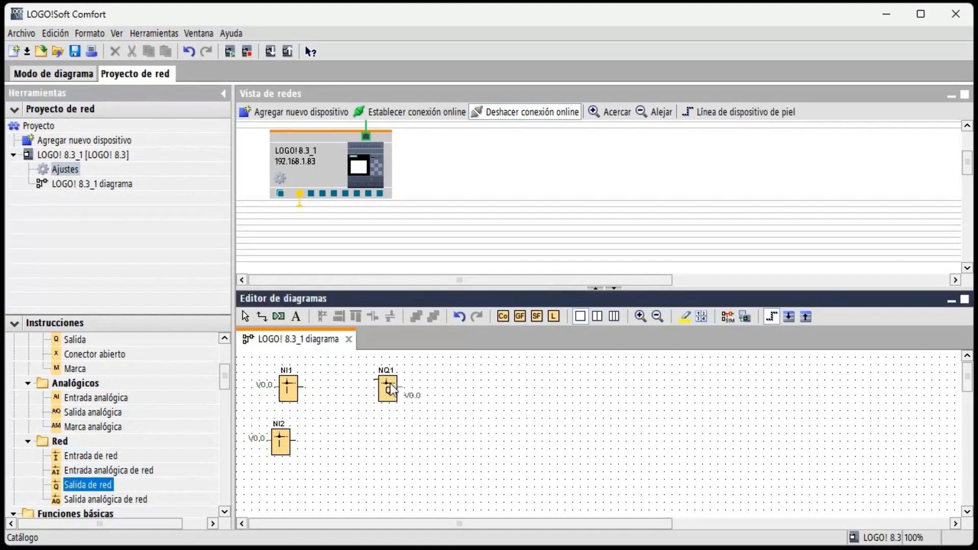
pyautogui.scroll(-4, 122, 455)
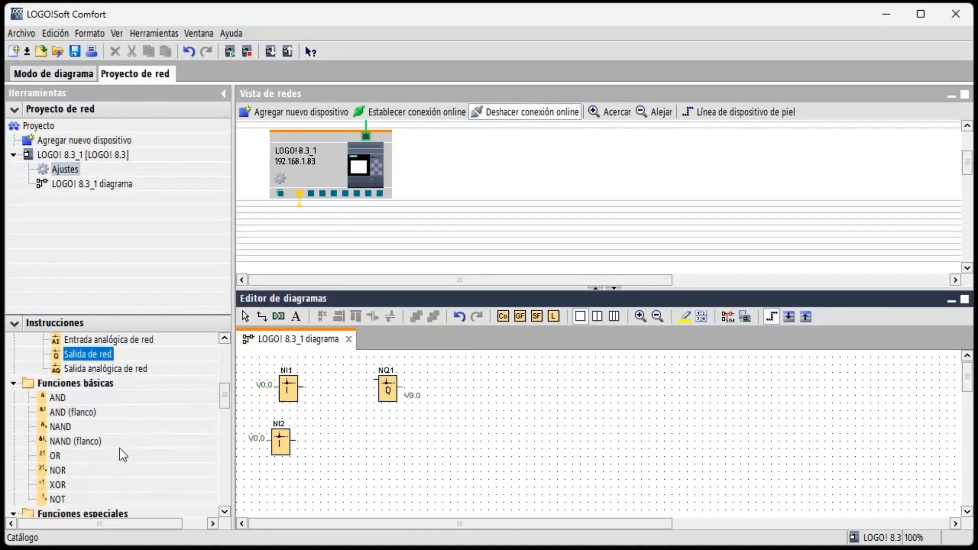
pyautogui.scroll(7, 122, 455)
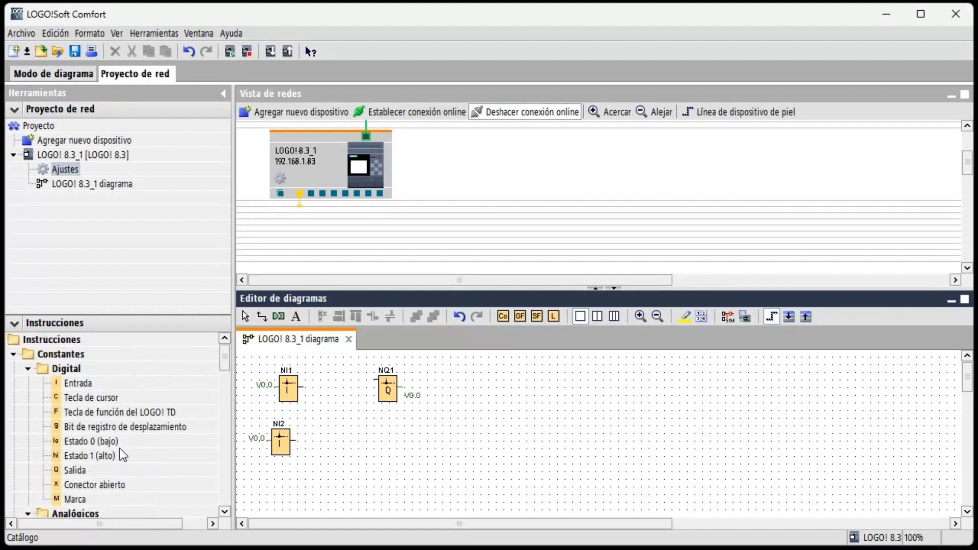
pyautogui.click(77, 470)
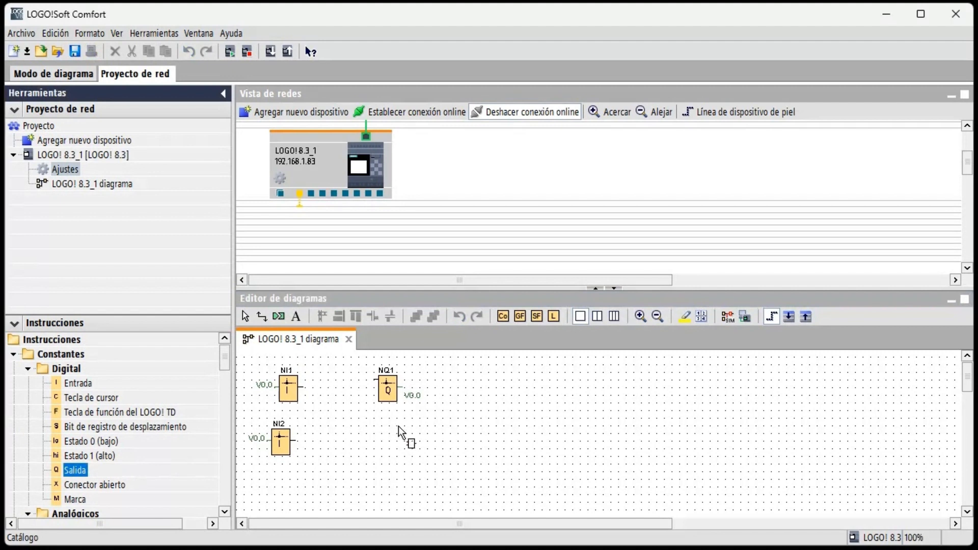
pyautogui.click(383, 431)
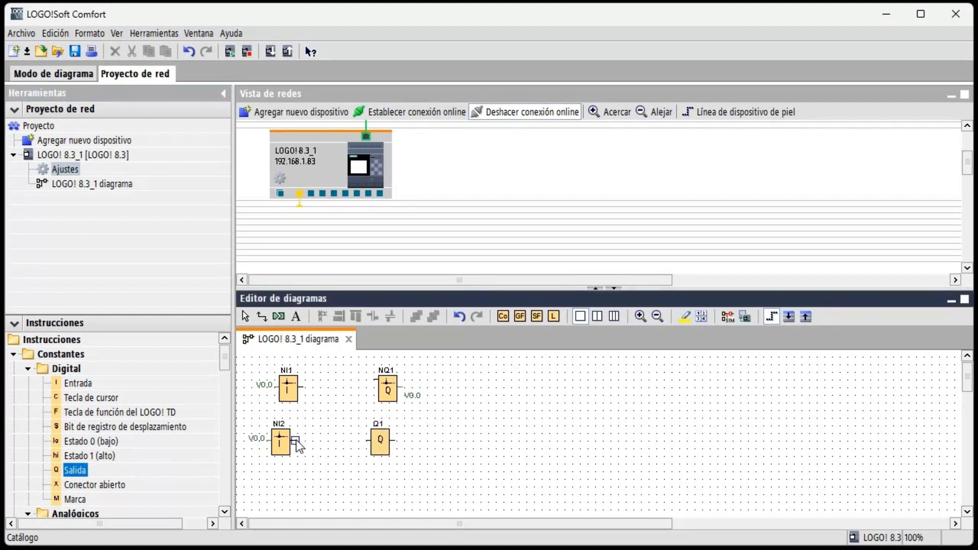
# - Connect NI2 to Q1 and NI1 to NQ1, and align the blocks NQ1 and NI2 with their neighbours
pyautogui.moveTo(296, 441); pyautogui.dragTo(371, 440)
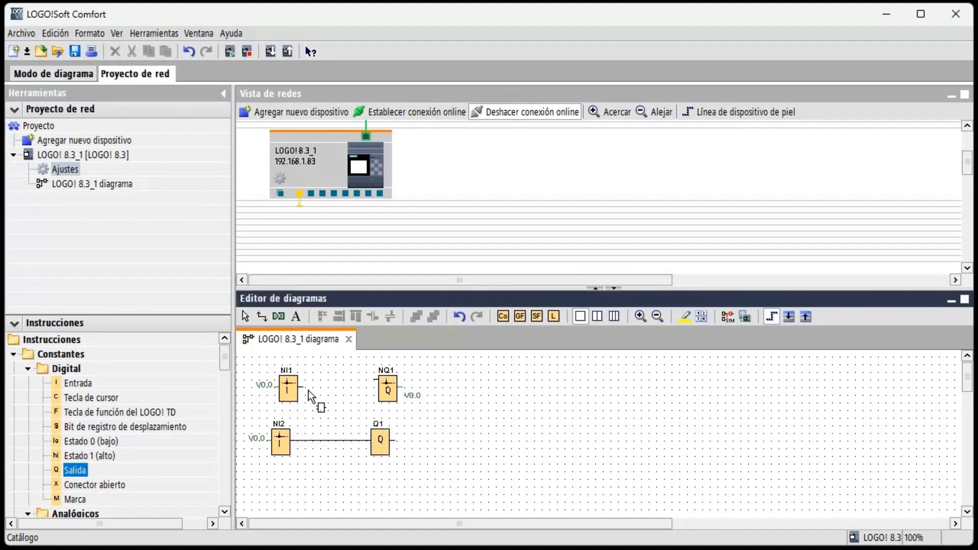
pyautogui.moveTo(304, 389); pyautogui.dragTo(385, 406)
pyautogui.click(244, 315)
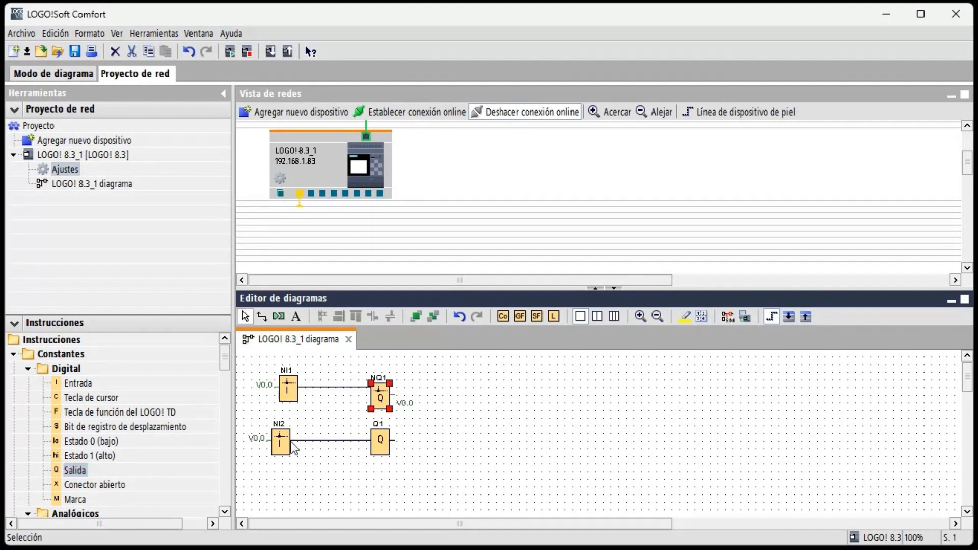
pyautogui.moveTo(283, 454); pyautogui.dragTo(294, 455)
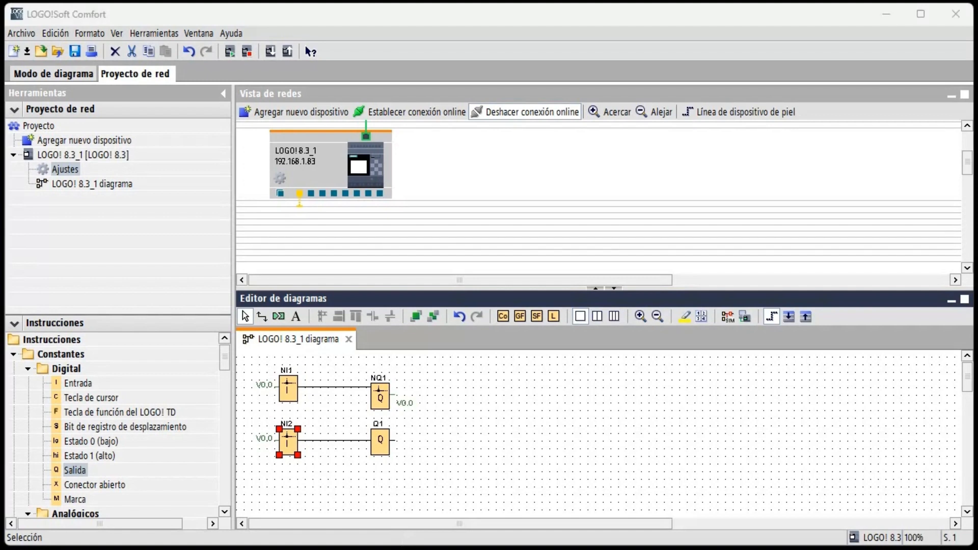
# - Set the local variable memory bit of network output NQ1 to 1
pyautogui.click(379, 396)
pyautogui.doubleClick(380, 400)
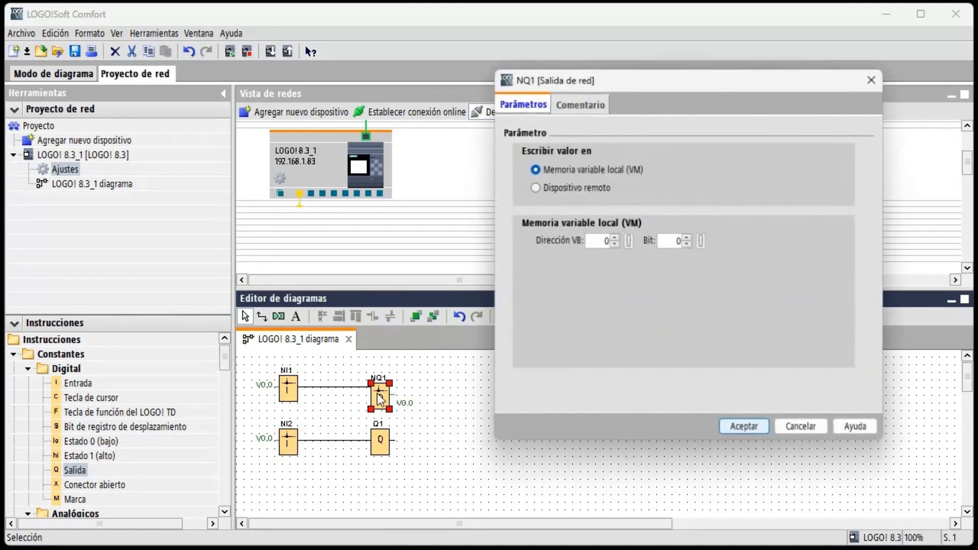
pyautogui.click(688, 238)
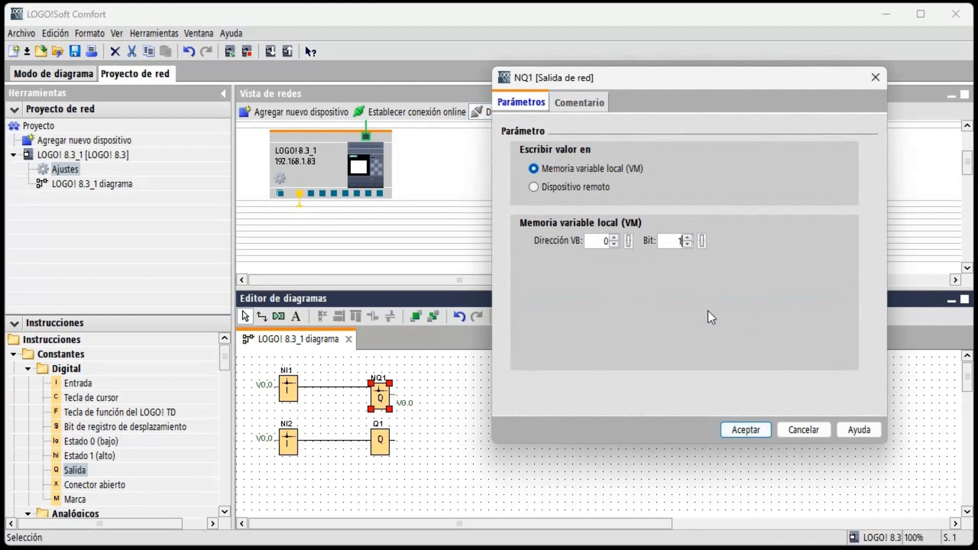
pyautogui.click(751, 433)
# - Set the local variable memory VB address of network input NI2 to 1
pyautogui.doubleClick(288, 442)
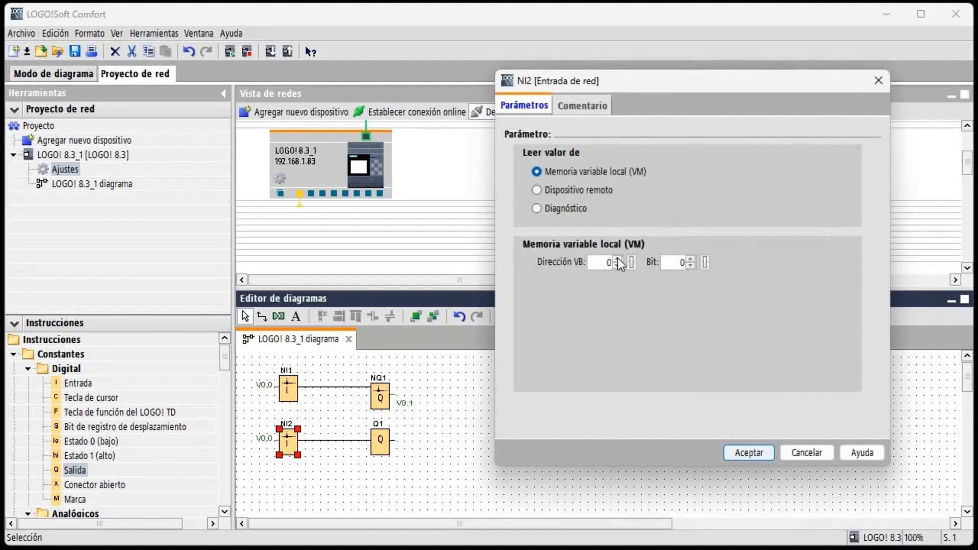
pyautogui.click(617, 259)
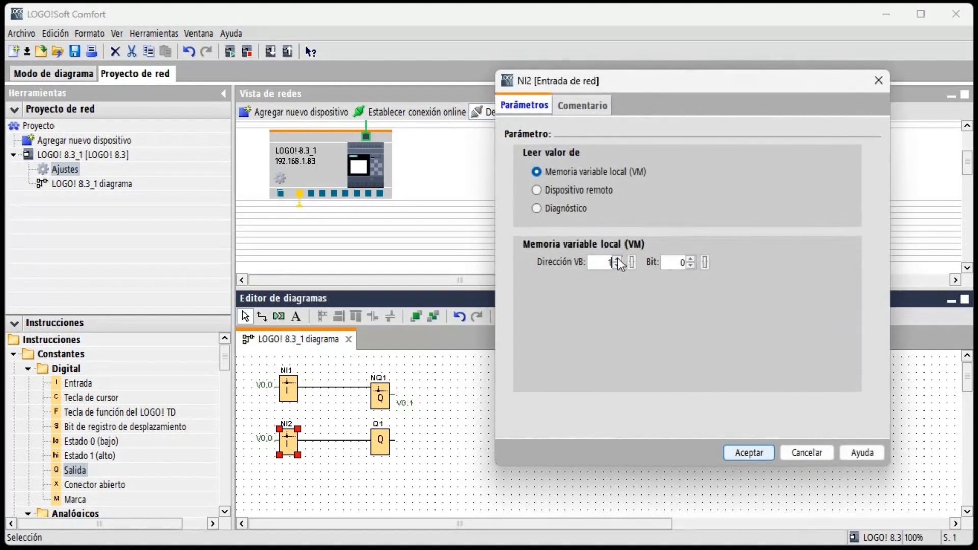
pyautogui.click(748, 455)
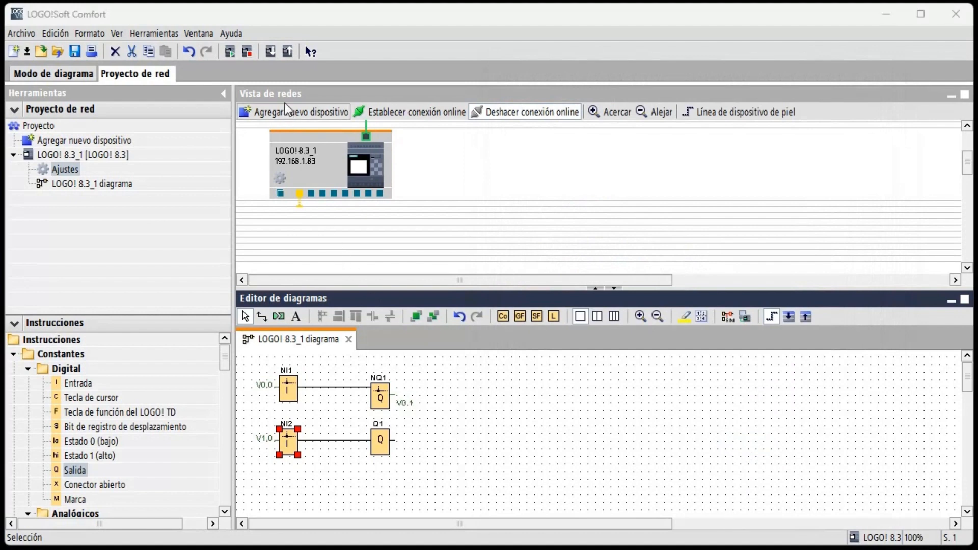
# - Transfer the program over Ethernet to the LOGO! at 192.168.1.83, allowing the change to STOP and returning it to RUN
pyautogui.click(270, 53)
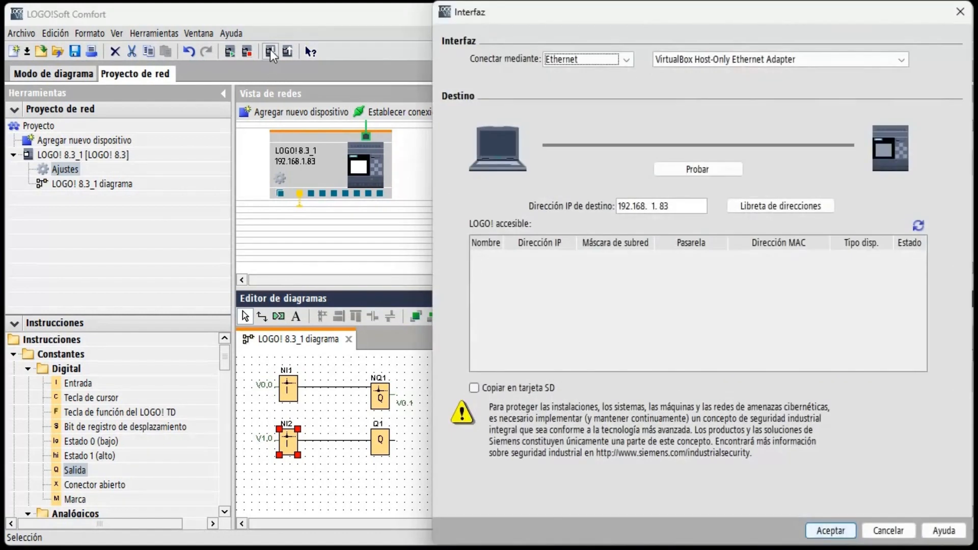
pyautogui.click(831, 531)
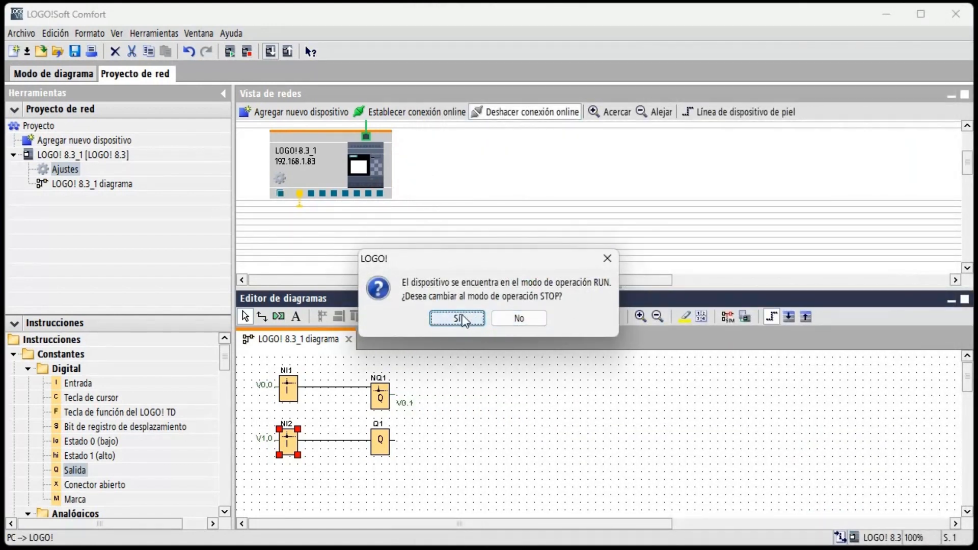
pyautogui.click(461, 319)
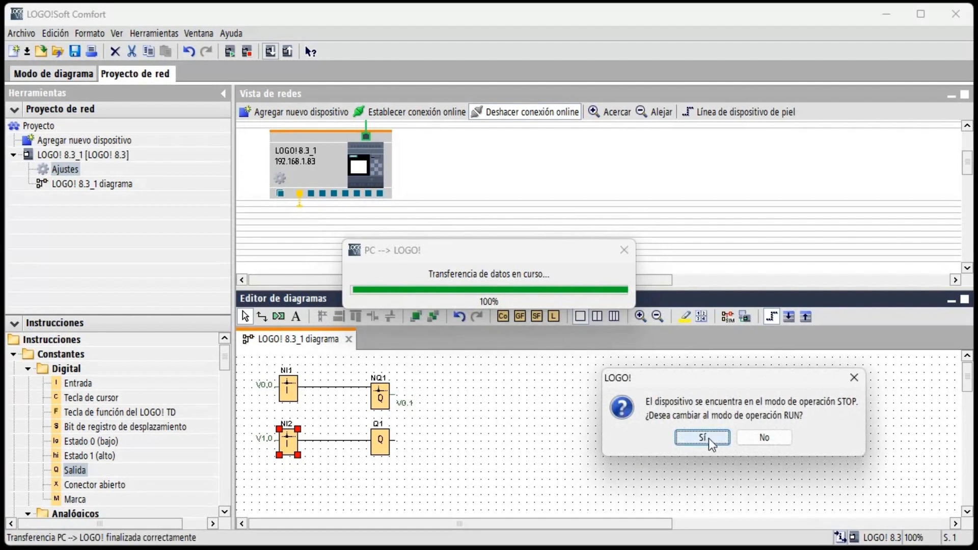
pyautogui.click(702, 438)
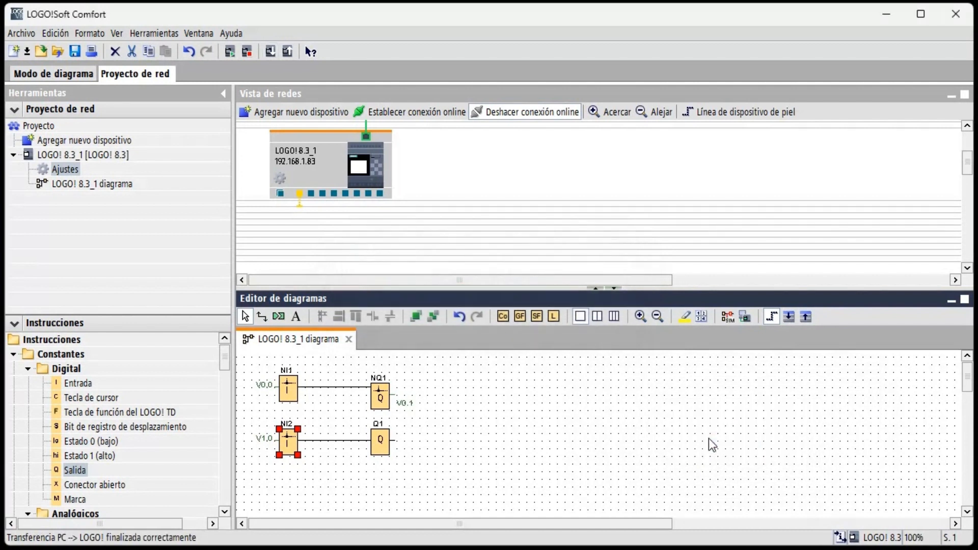
# - Start the online test of the diagram and open the data table of its variable memory addresses
pyautogui.click(747, 319)
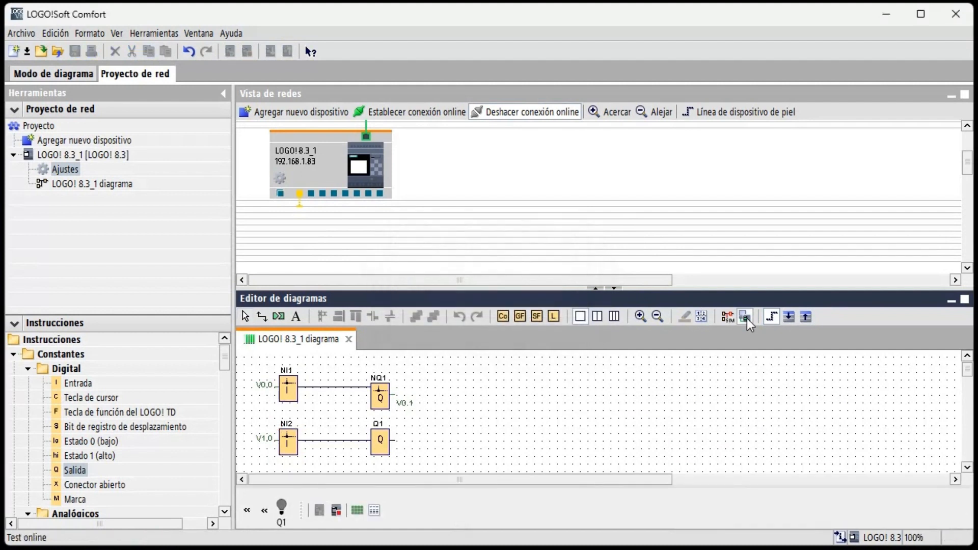
pyautogui.click(375, 511)
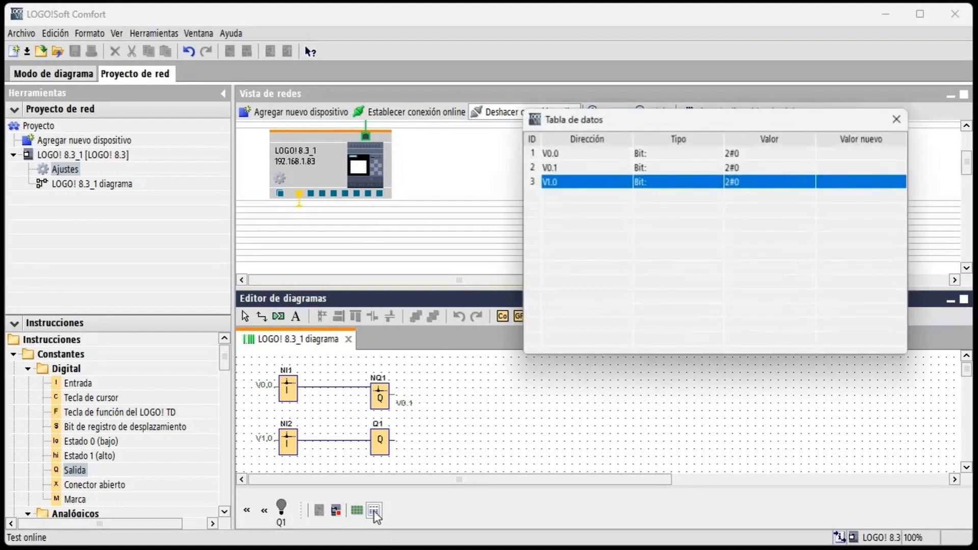
# - Force memory bits V0.0 and V1.0 to 1 in the online data table
pyautogui.click(836, 154)
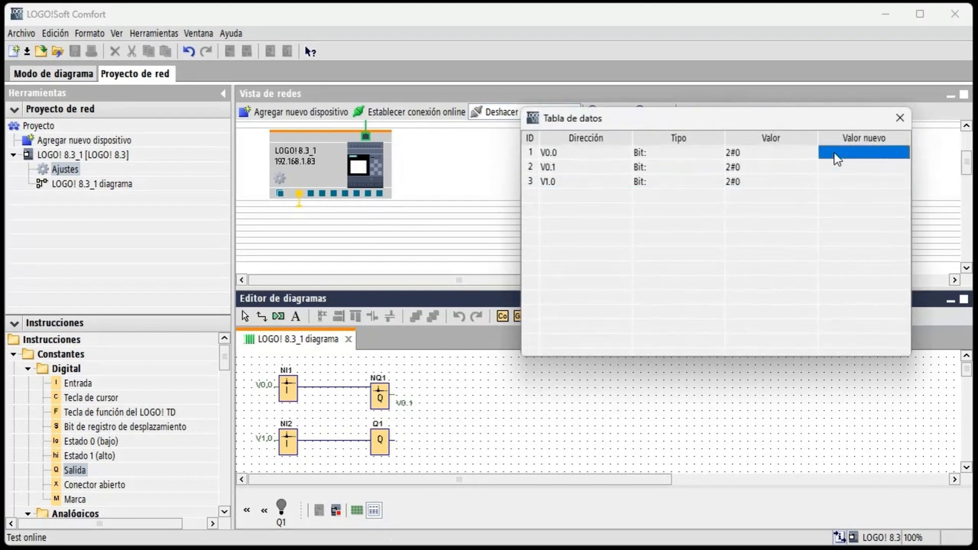
pyautogui.click(836, 153)
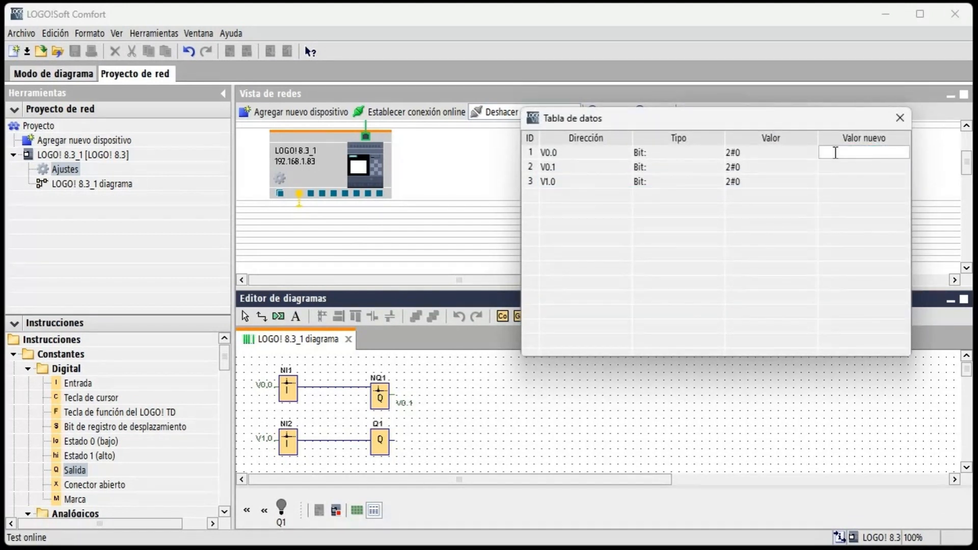
pyautogui.write('1')
pyautogui.press('Return')
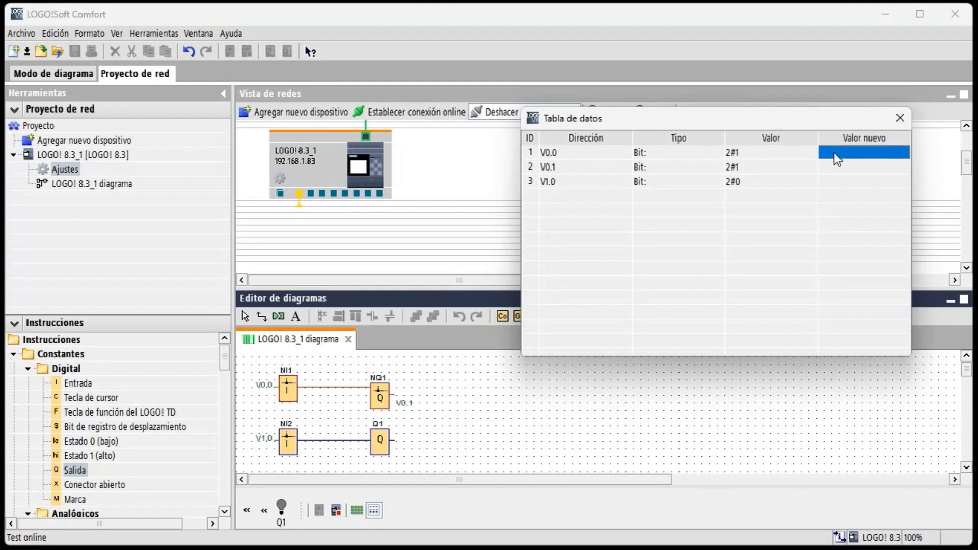
pyautogui.click(834, 181)
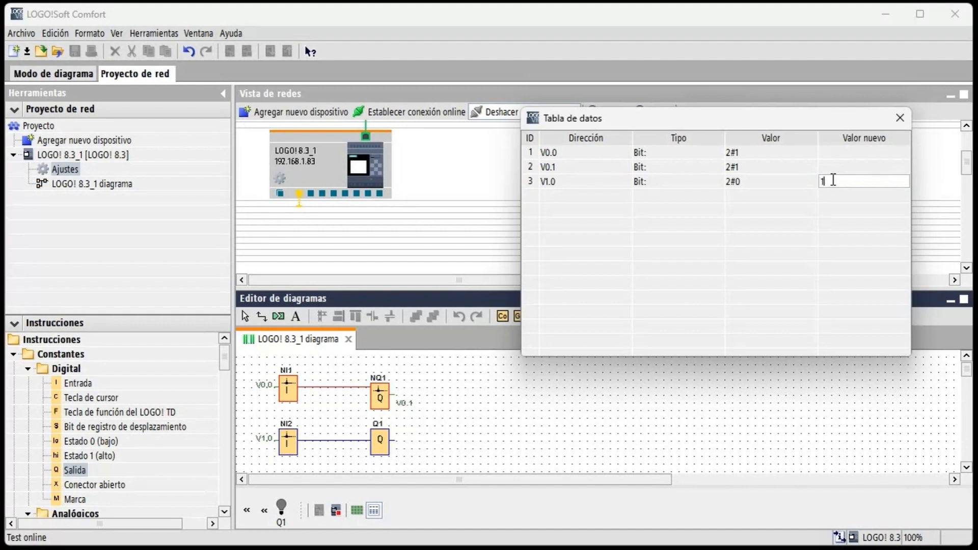
pyautogui.press('Return')
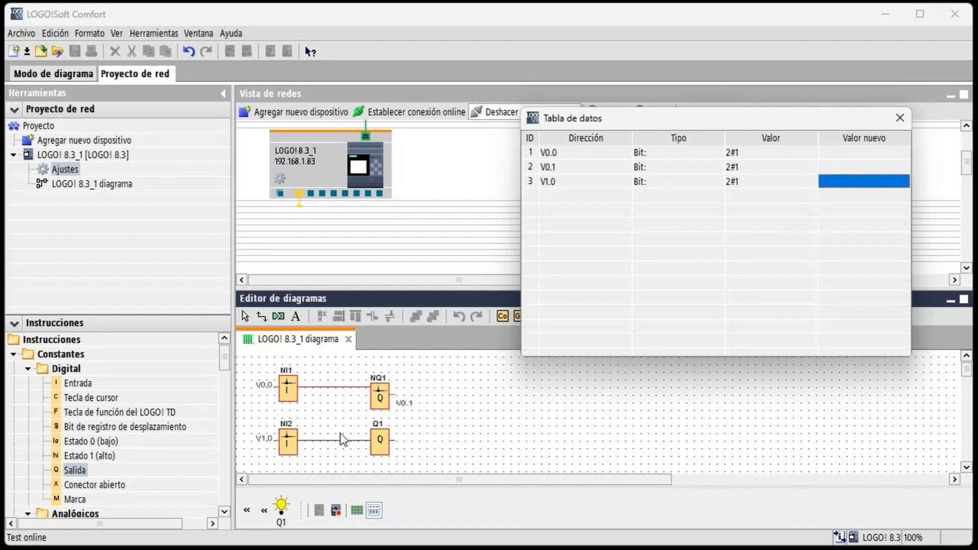
# - Reset memory bits V1.0 and V0.0 to 0 in the online data table
pyautogui.click(846, 182)
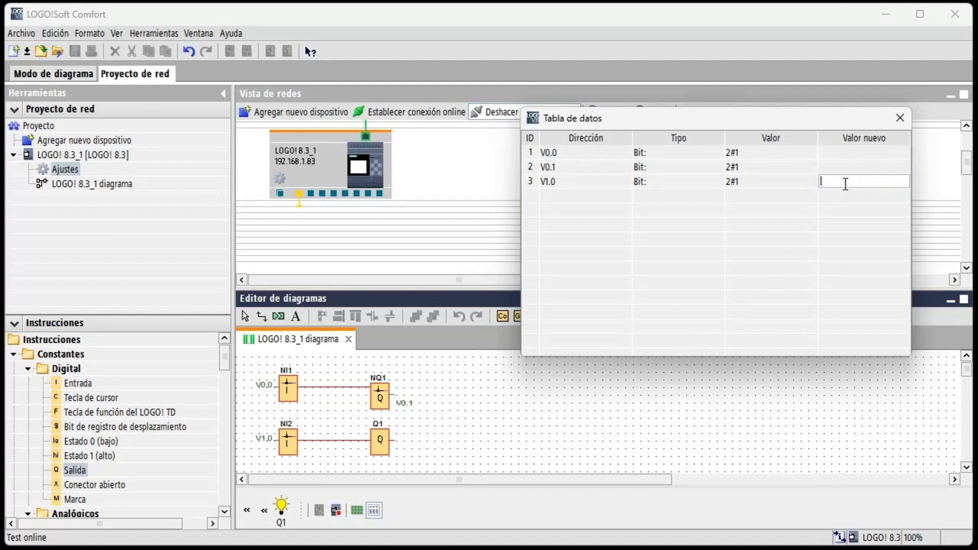
pyautogui.write('0')
pyautogui.press('Return')
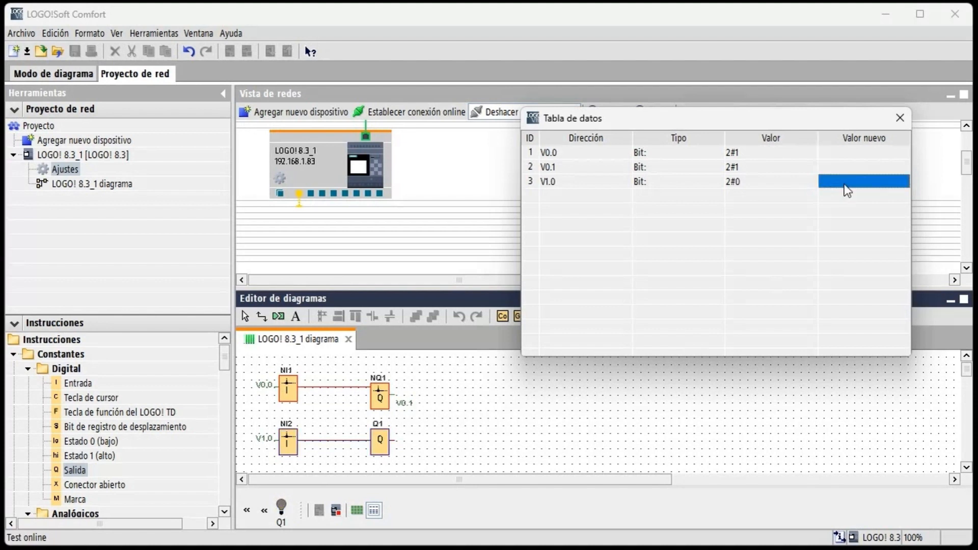
pyautogui.click(843, 151)
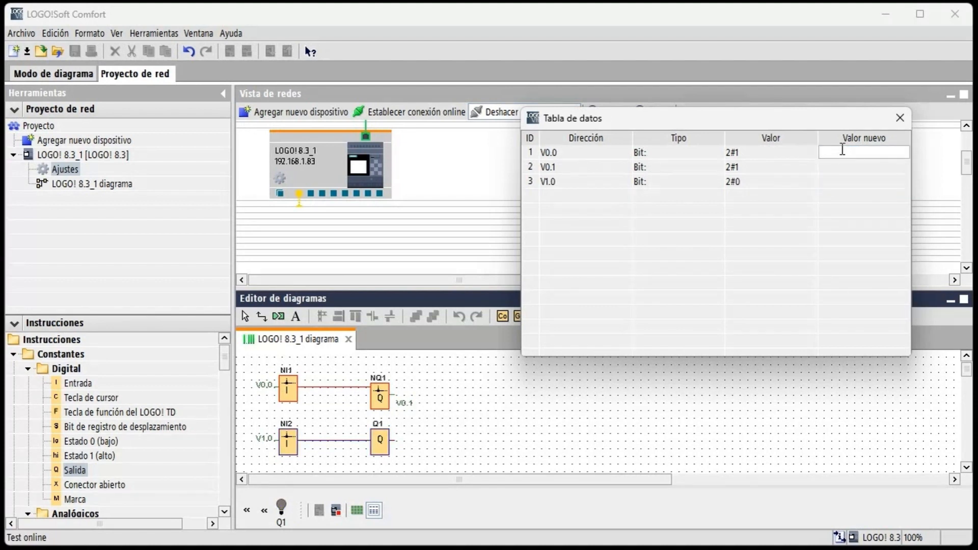
pyautogui.write('0')
pyautogui.press('Return')
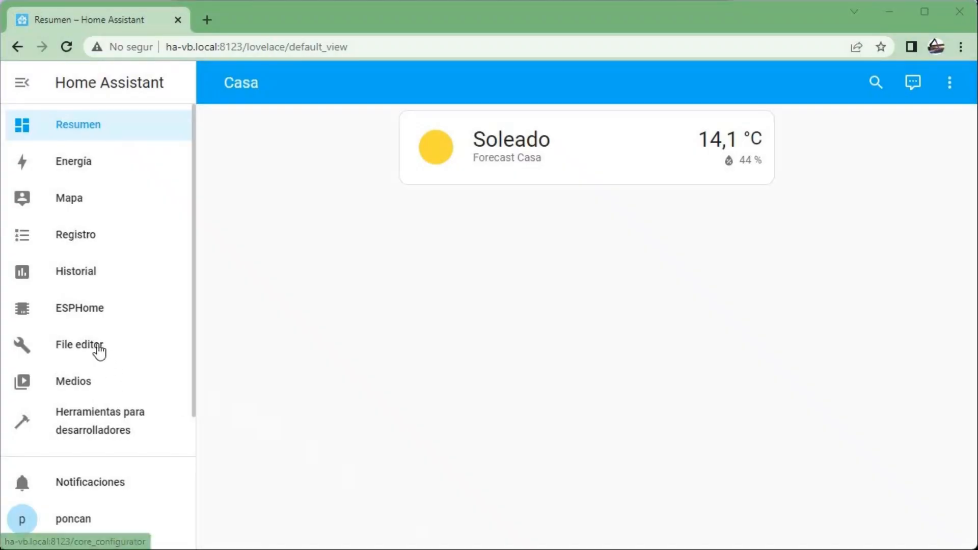
# - In Home Assistant's configuration.yaml, paste and save the Modbus TCP block for 192.168.1.83, port 502, with coil switches Switch_00, Switch_01, Switch_10 and Q1
pyautogui.click(97, 343)
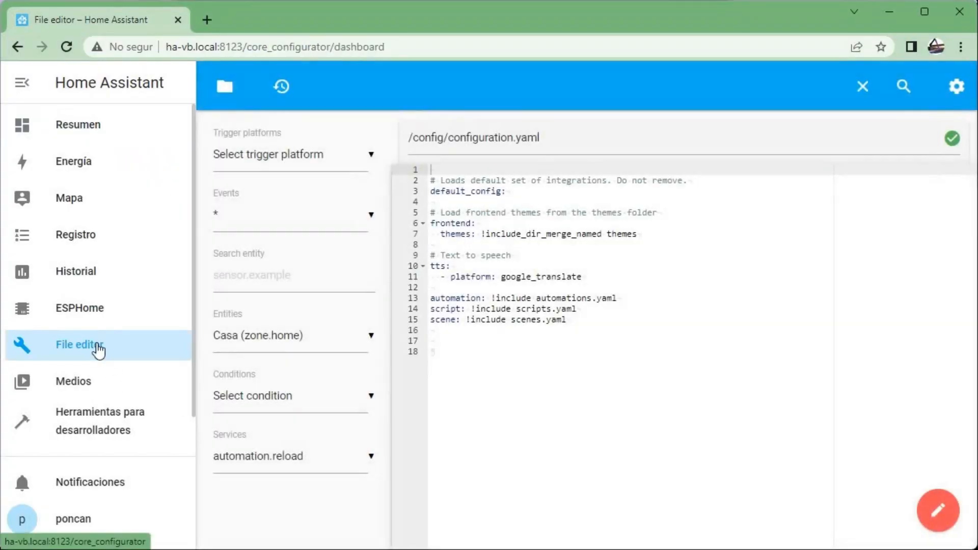
pyautogui.click(434, 348)
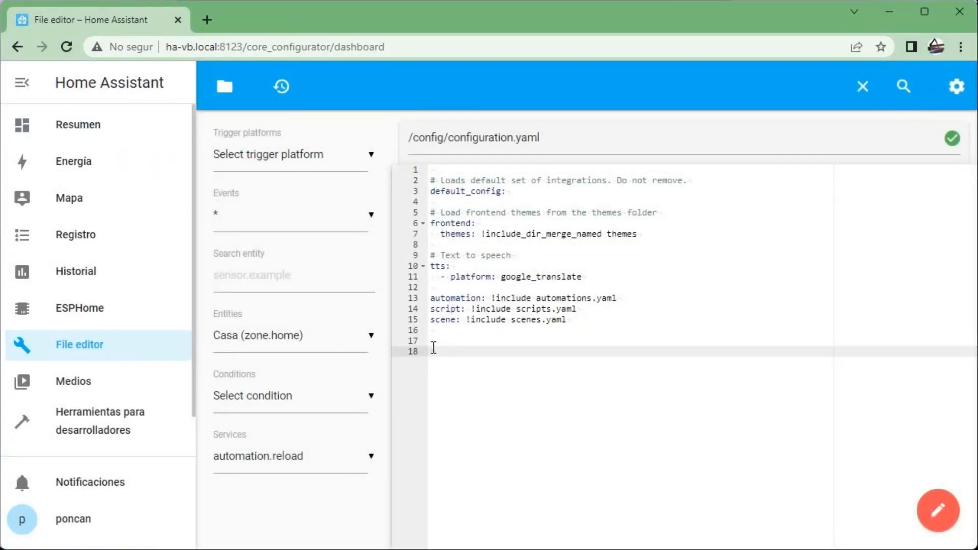
pyautogui.hotkey('ctrl', 'v')
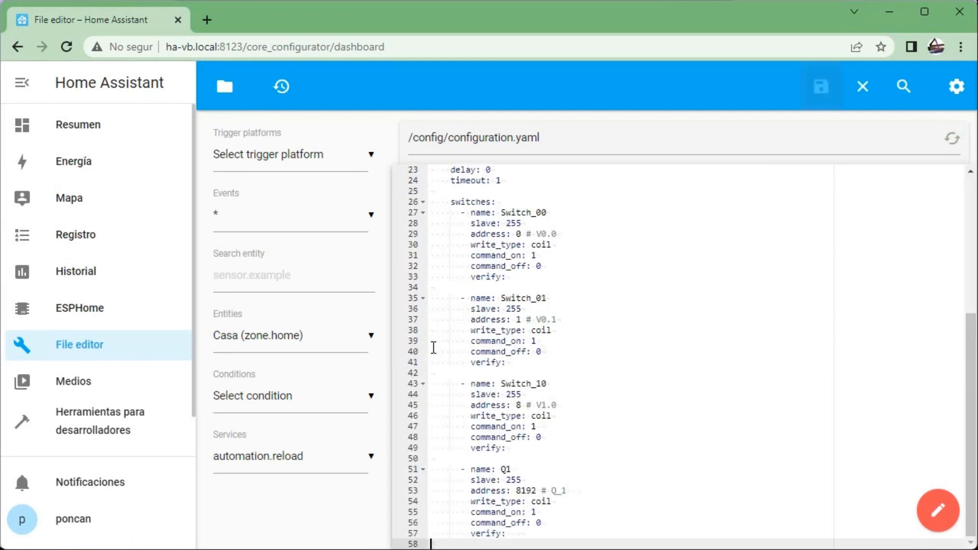
pyautogui.click(821, 85)
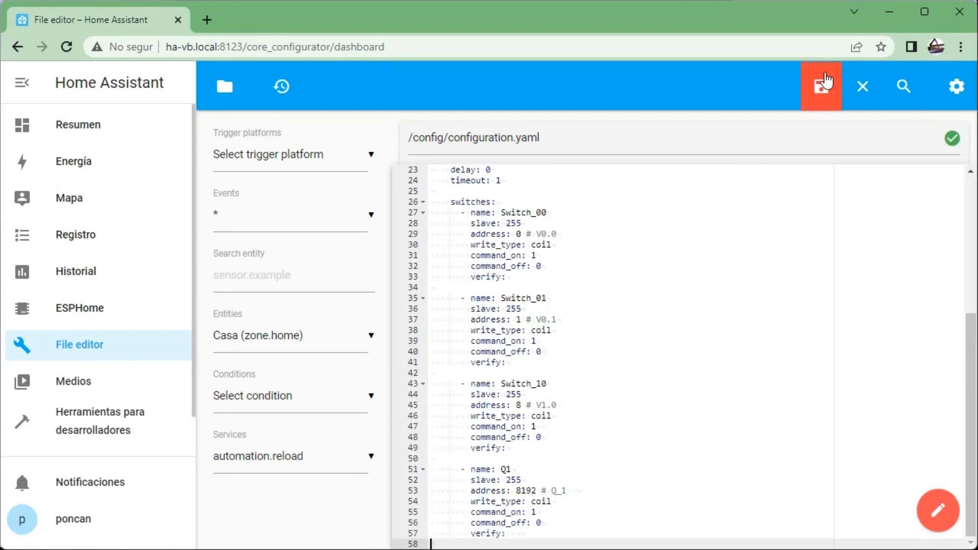
pyautogui.scroll(3, 731, 270)
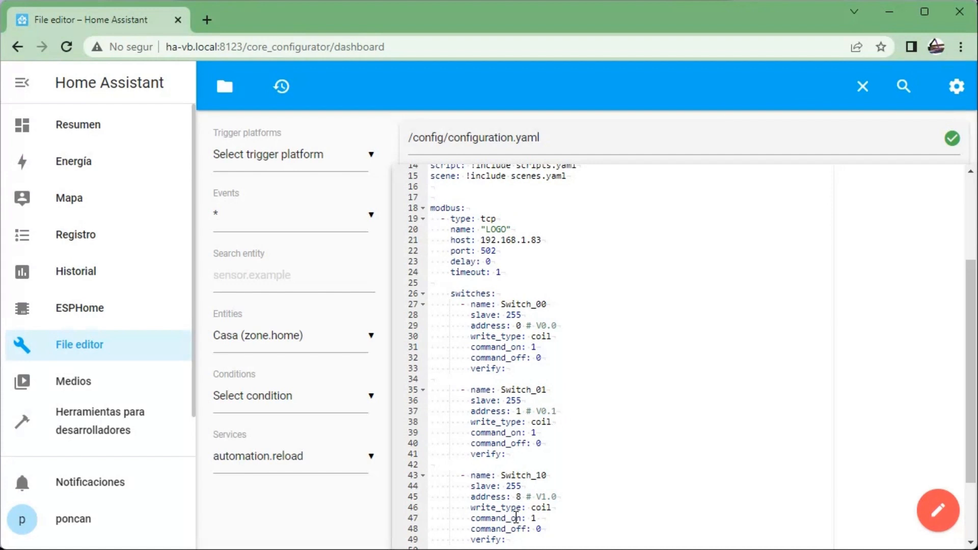
pyautogui.scroll(-3, 559, 485)
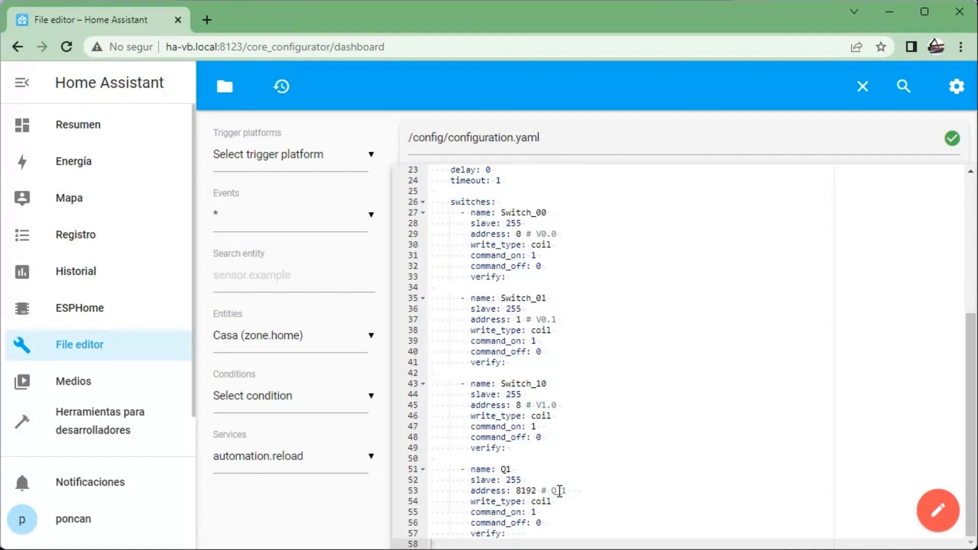
# - Check the YAML configuration with the developer tools and restart Home Assistant
pyautogui.click(58, 431)
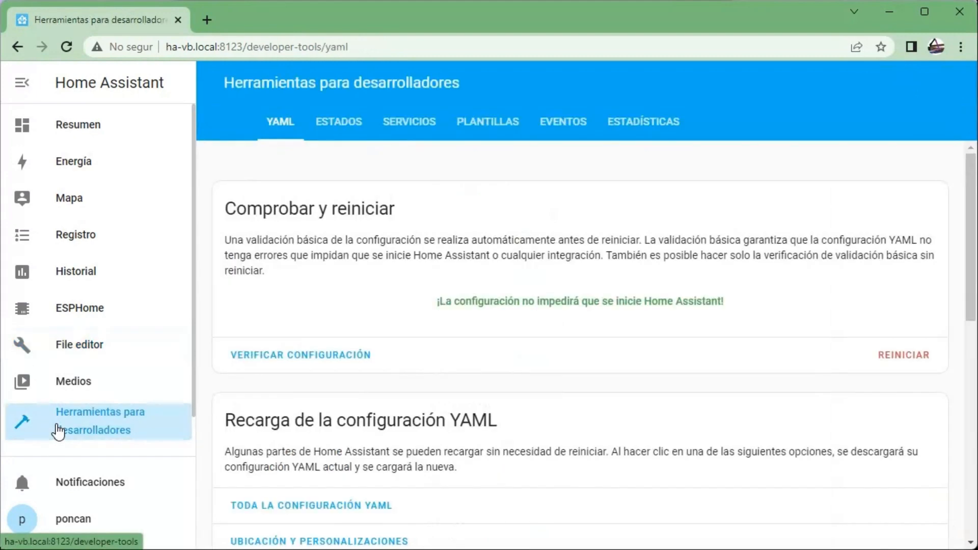
pyautogui.click(338, 366)
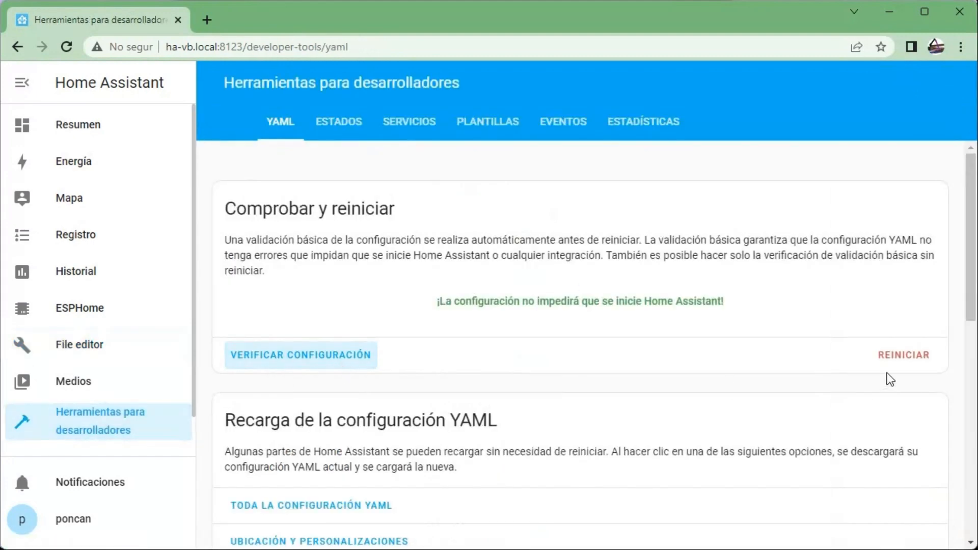
pyautogui.click(907, 357)
pyautogui.click(400, 320)
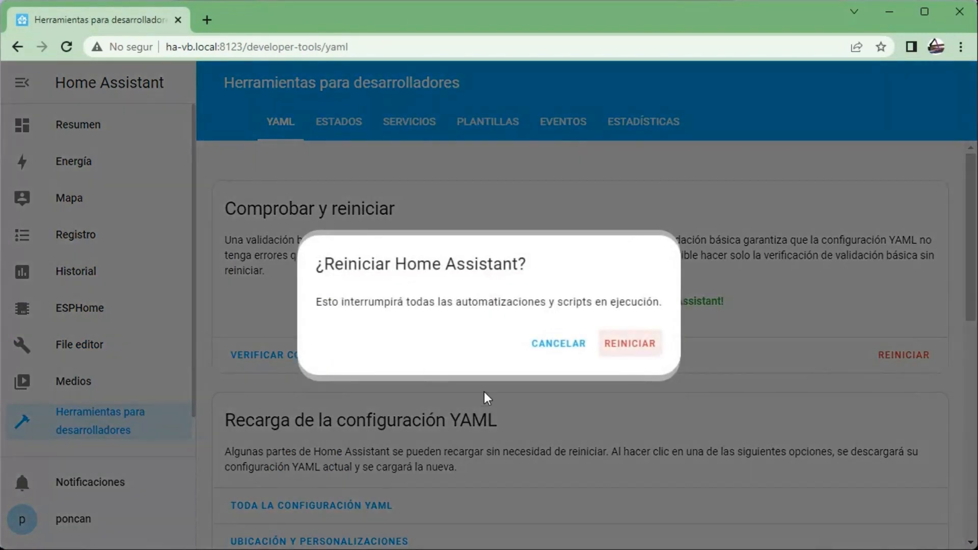
pyautogui.click(643, 347)
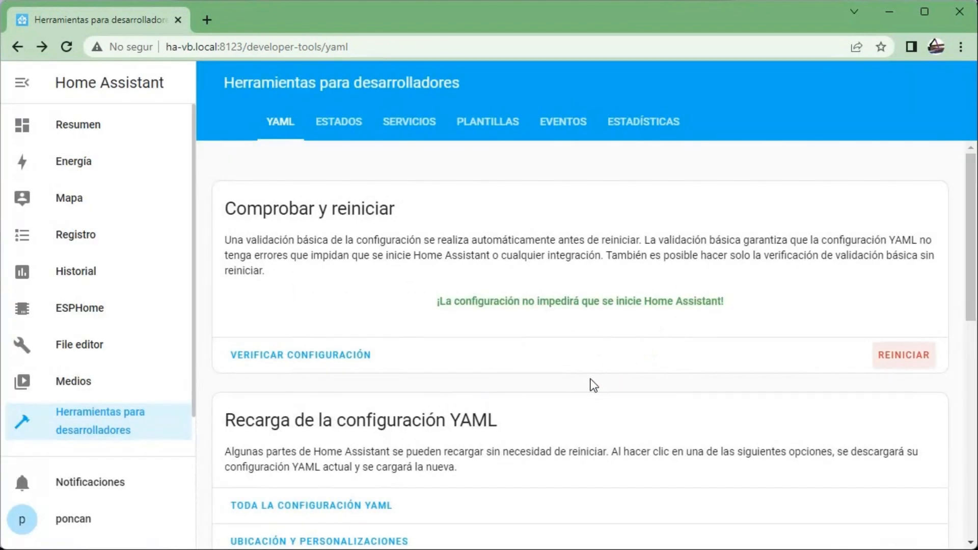
# - Put the overview dashboard into edit mode and add an Entidades card to its Home view
pyautogui.click(84, 129)
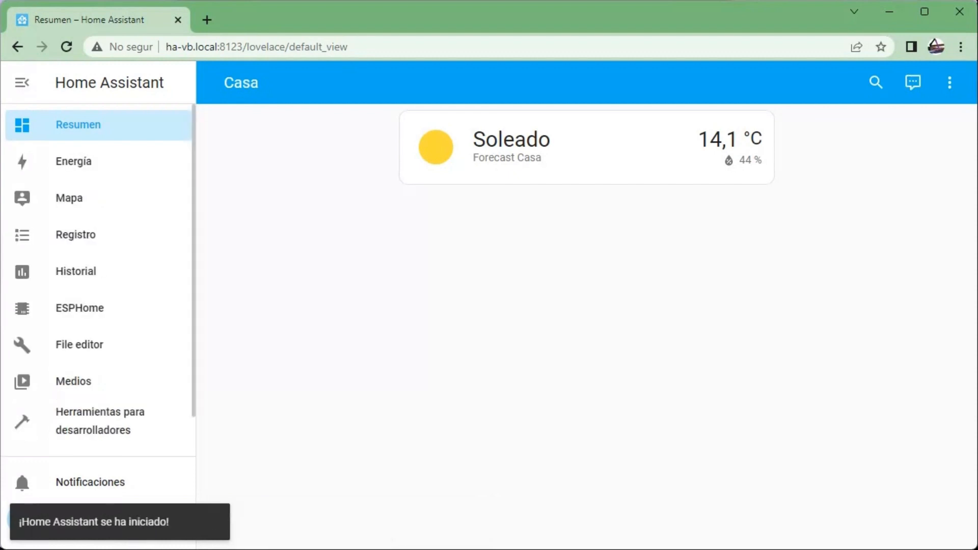
pyautogui.click(947, 90)
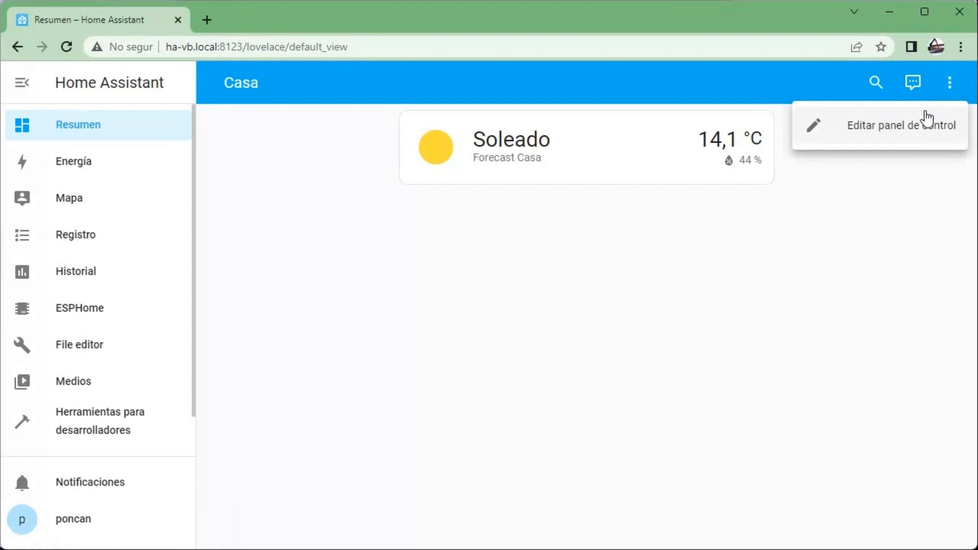
pyautogui.click(927, 119)
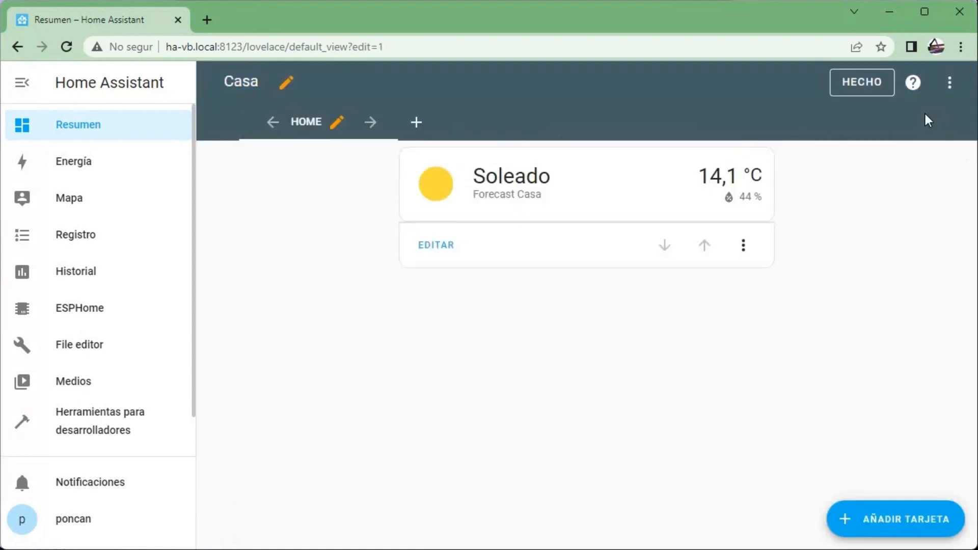
pyautogui.click(872, 520)
pyautogui.scroll(-5, 243, 395)
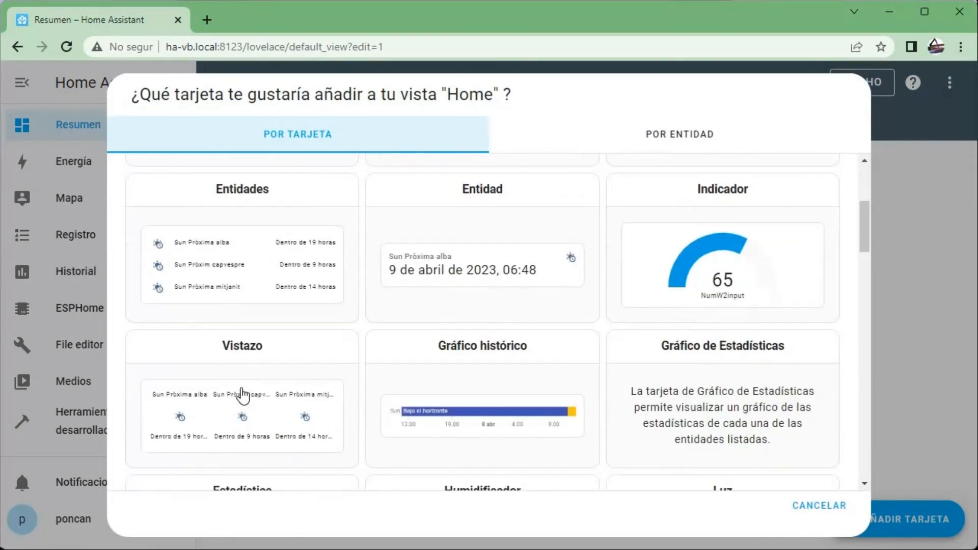
pyautogui.click(240, 290)
# - Reduce the Entidades card to two entities, set them to Switch_00 and Switch_10, and save the card
pyautogui.scroll(-3, 298, 418)
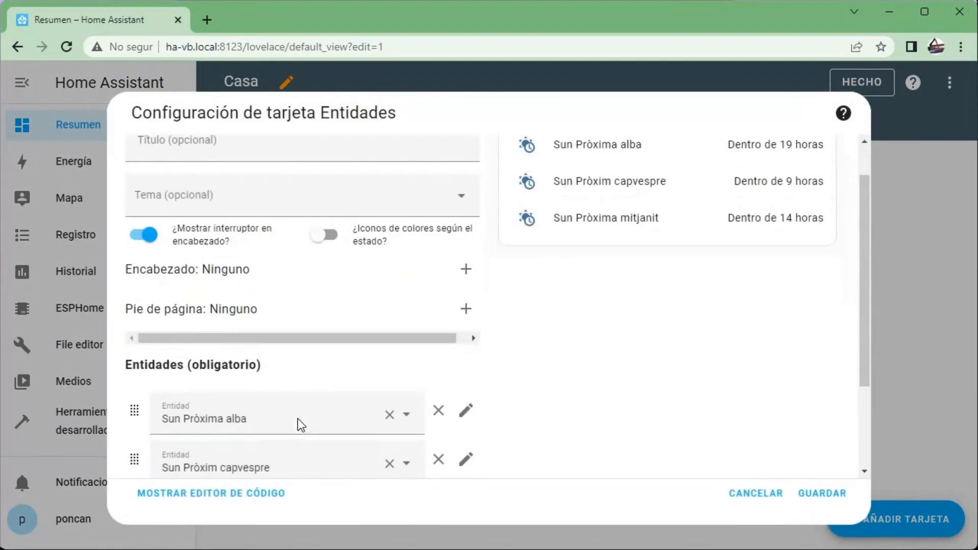
pyautogui.click(390, 405)
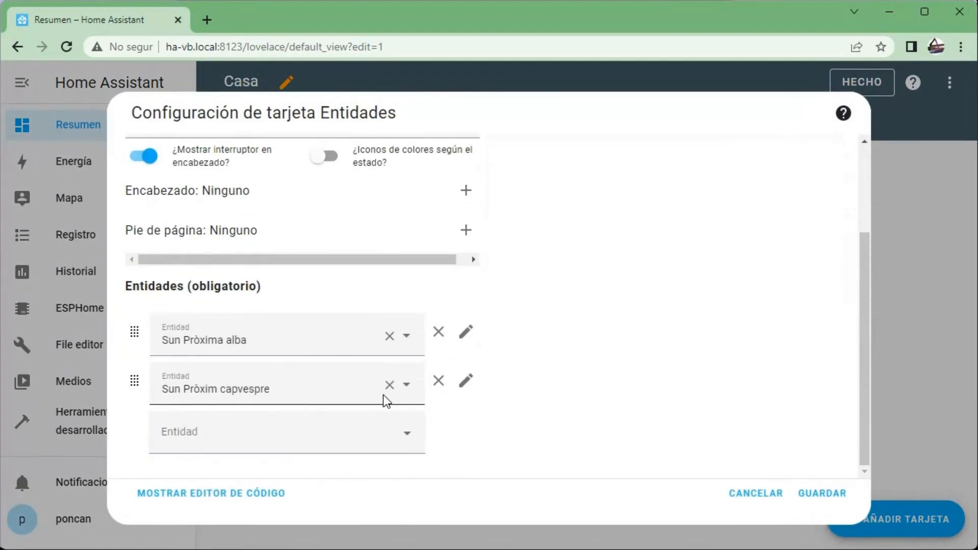
pyautogui.click(407, 336)
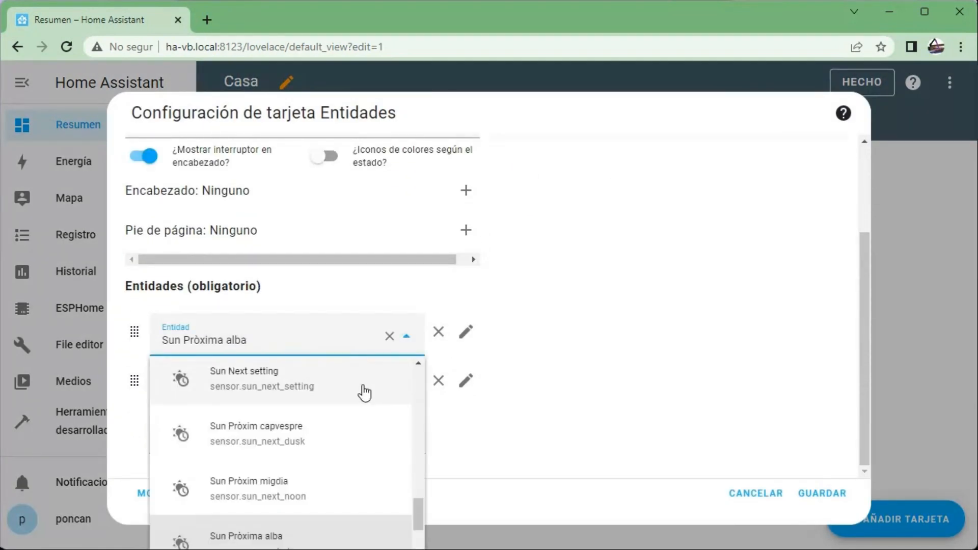
pyautogui.scroll(-4, 362, 393)
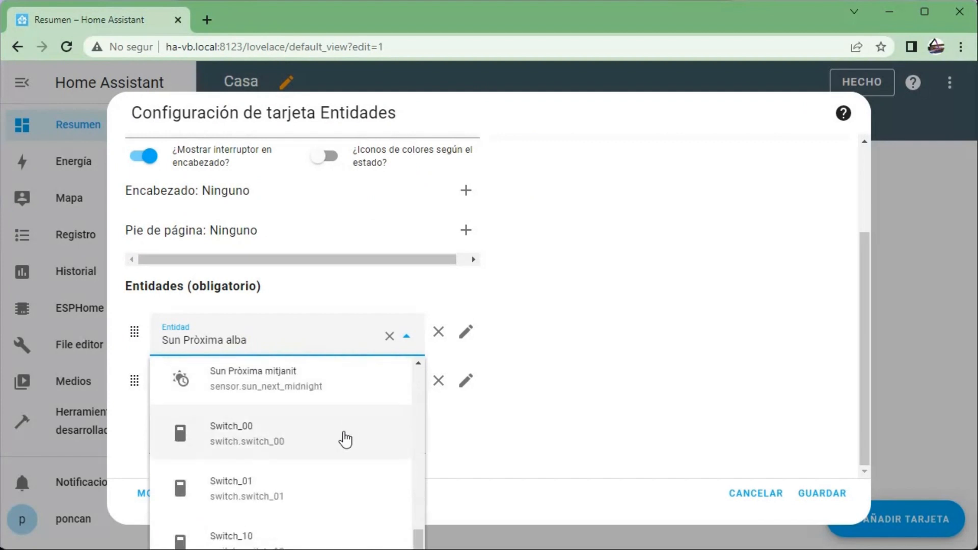
pyautogui.click(278, 438)
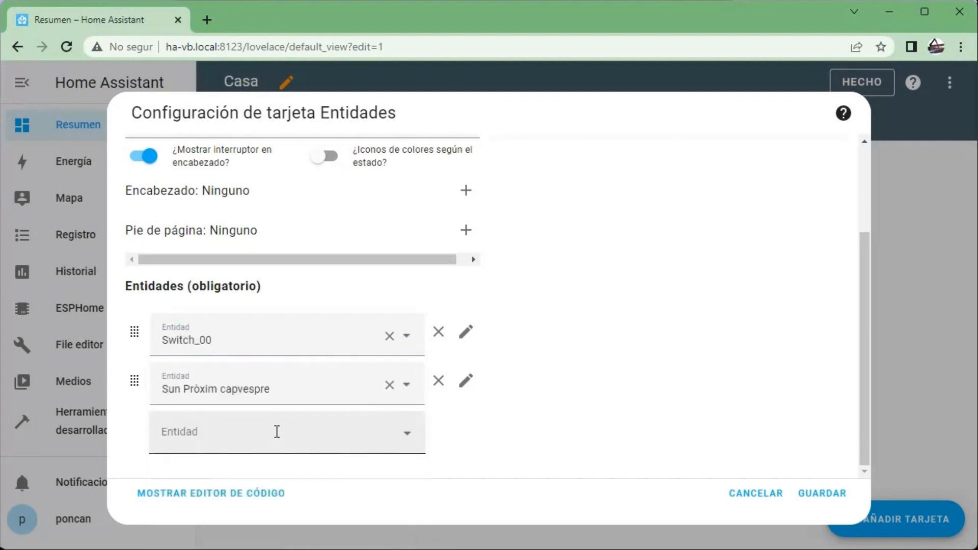
pyautogui.click(408, 391)
pyautogui.scroll(-5, 309, 278)
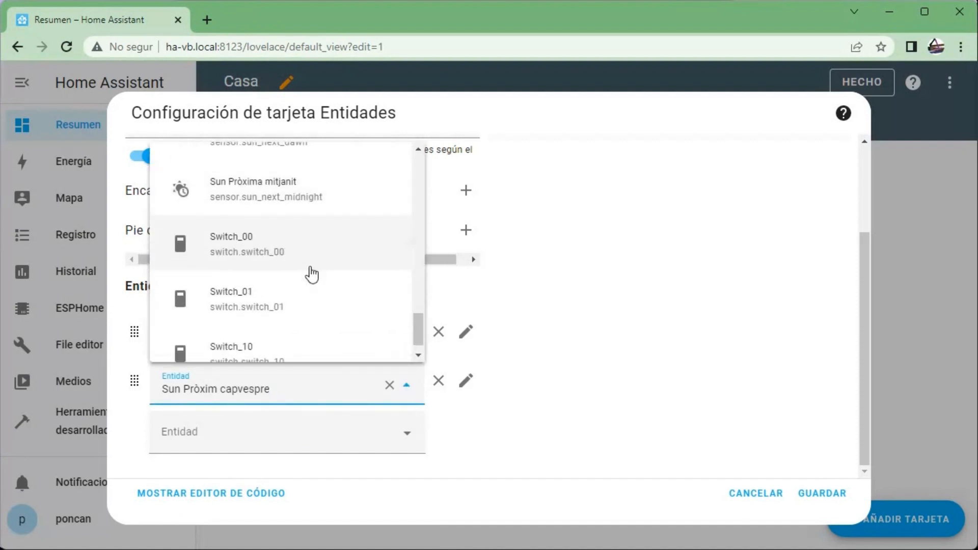
pyautogui.click(249, 326)
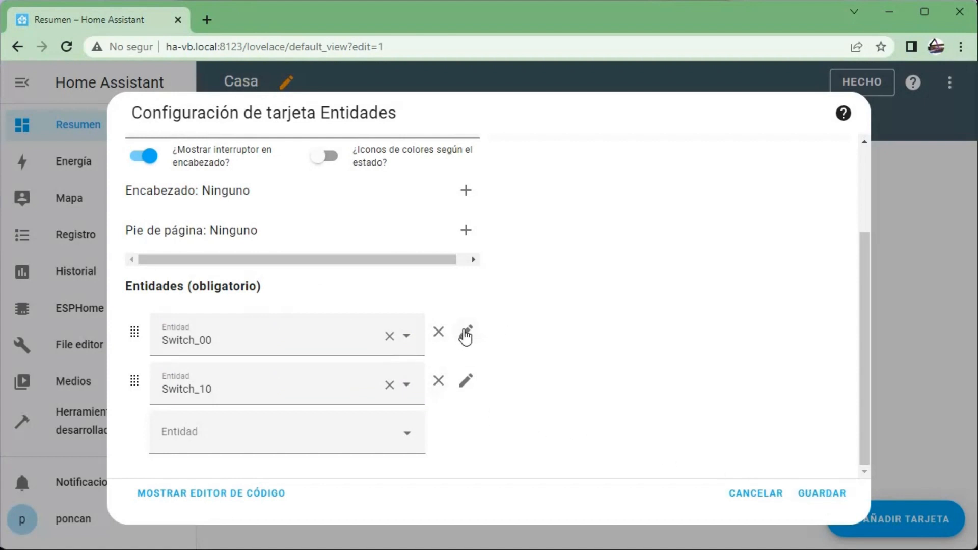
pyautogui.click(814, 500)
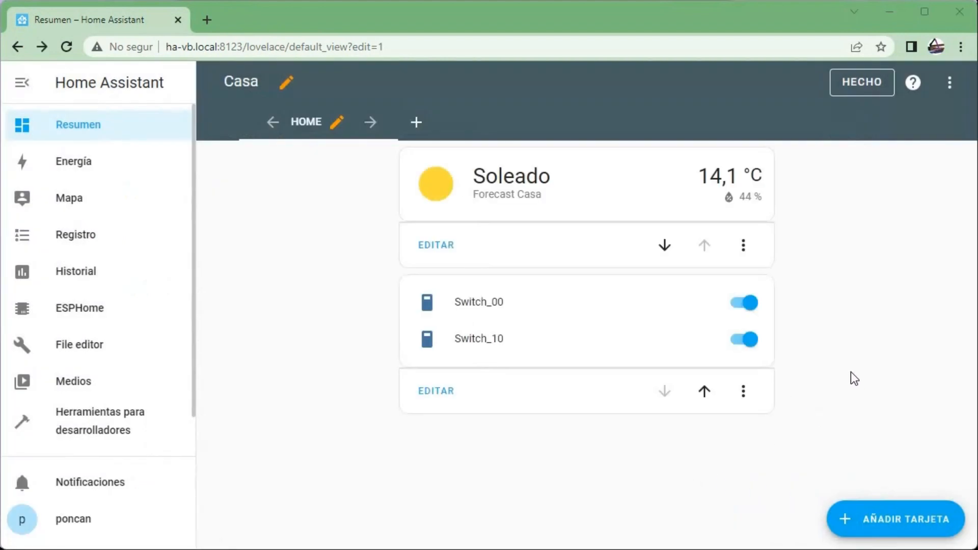
# - Add a Mosaico card to the dashboard's Home view
pyautogui.click(901, 521)
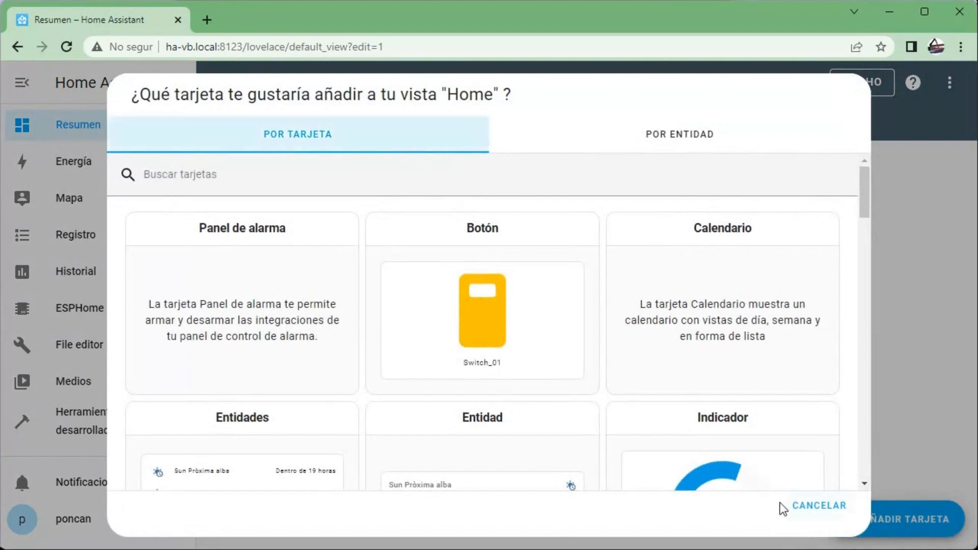
pyautogui.scroll(-10, 473, 389)
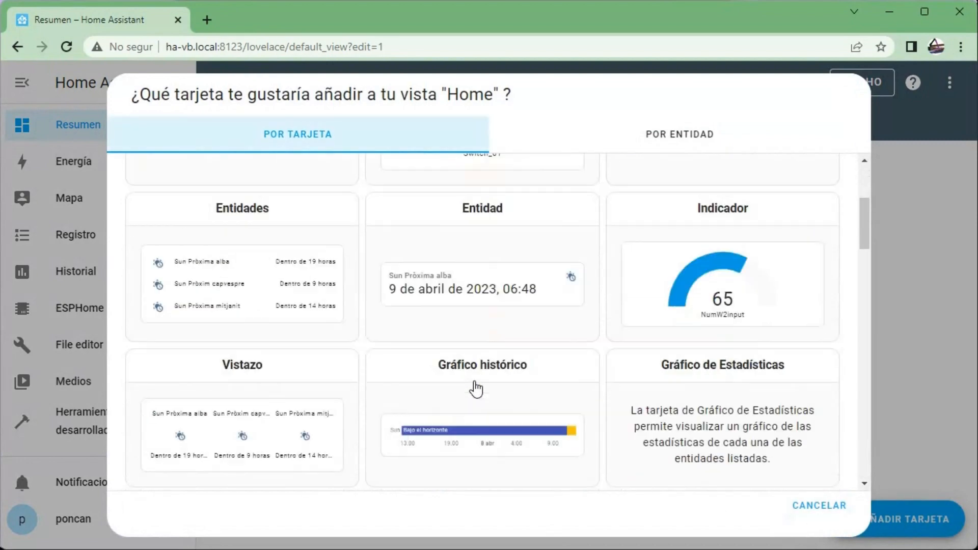
pyautogui.scroll(-12, 476, 388)
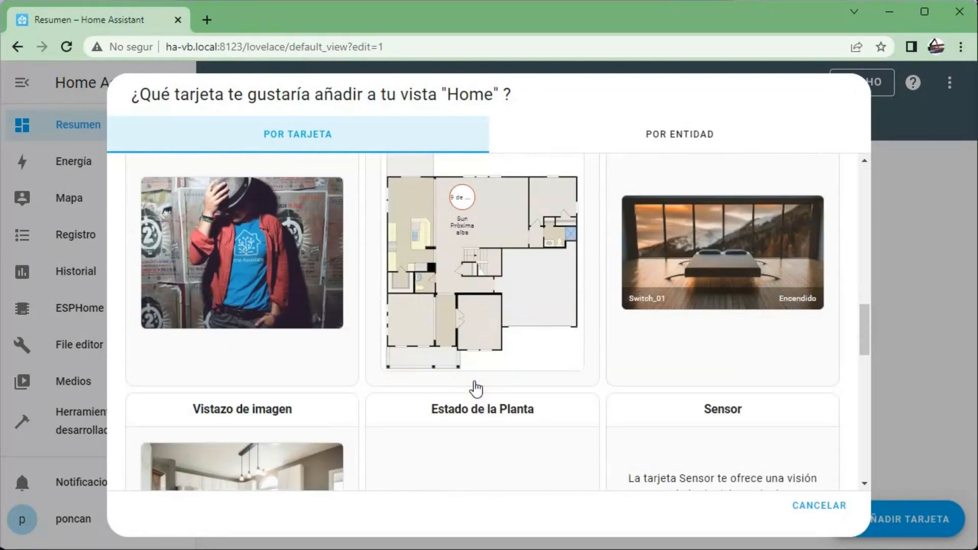
pyautogui.scroll(-2, 475, 389)
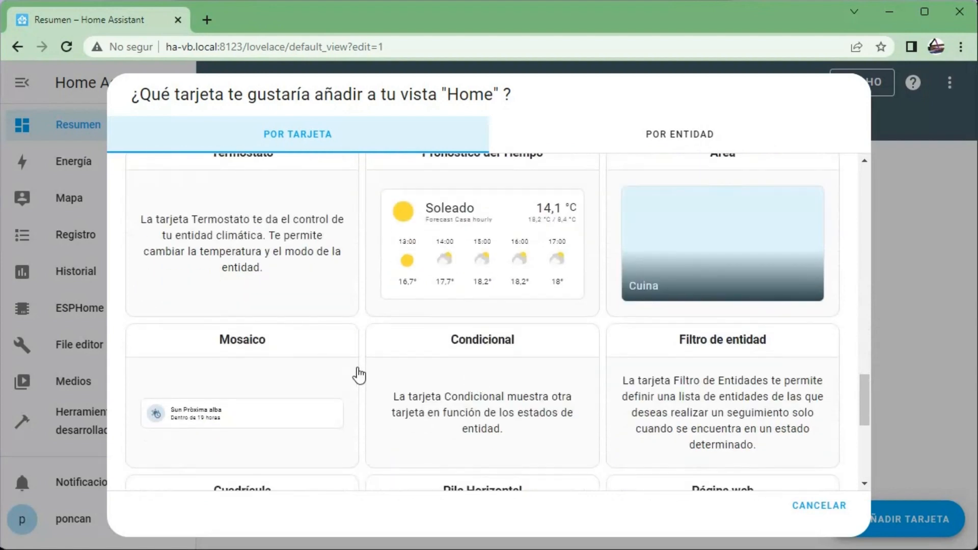
pyautogui.click(280, 401)
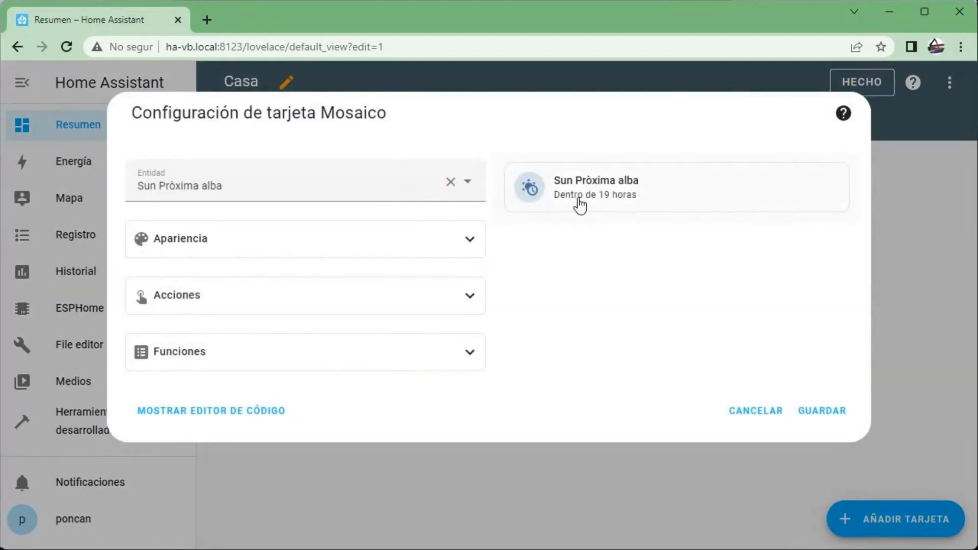
# - Set the Mosaico card's entity to Switch_01 and name it V0.1
pyautogui.click(364, 185)
pyautogui.scroll(-4, 366, 320)
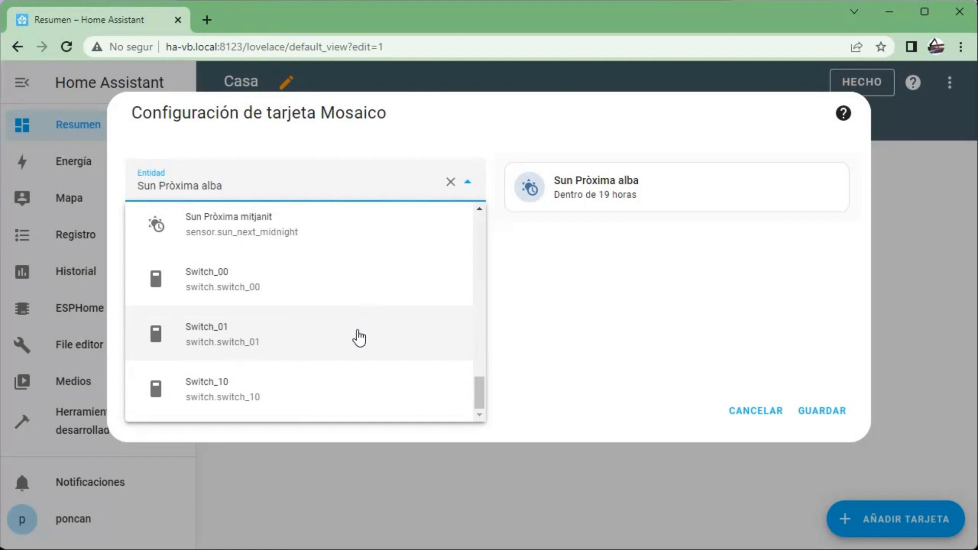
pyautogui.click(359, 337)
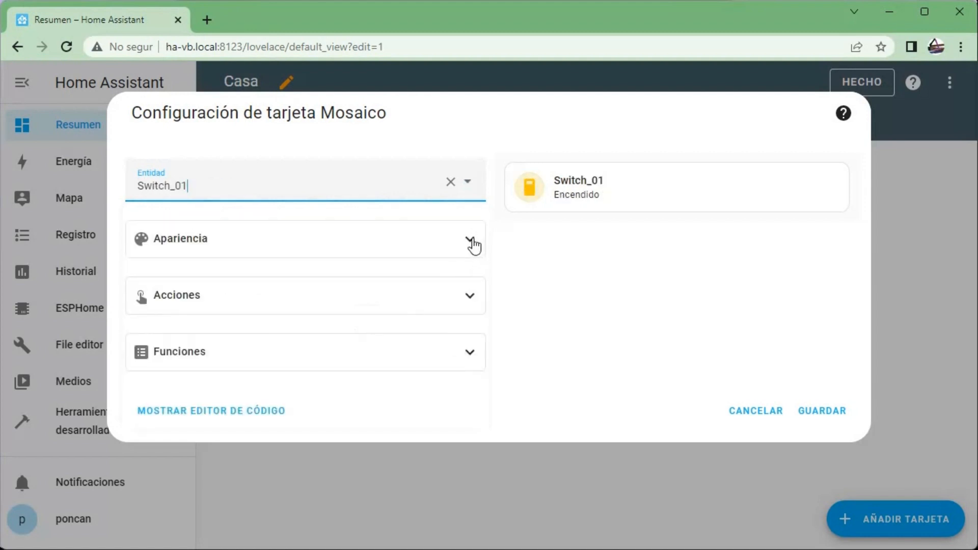
pyautogui.click(472, 244)
pyautogui.click(202, 293)
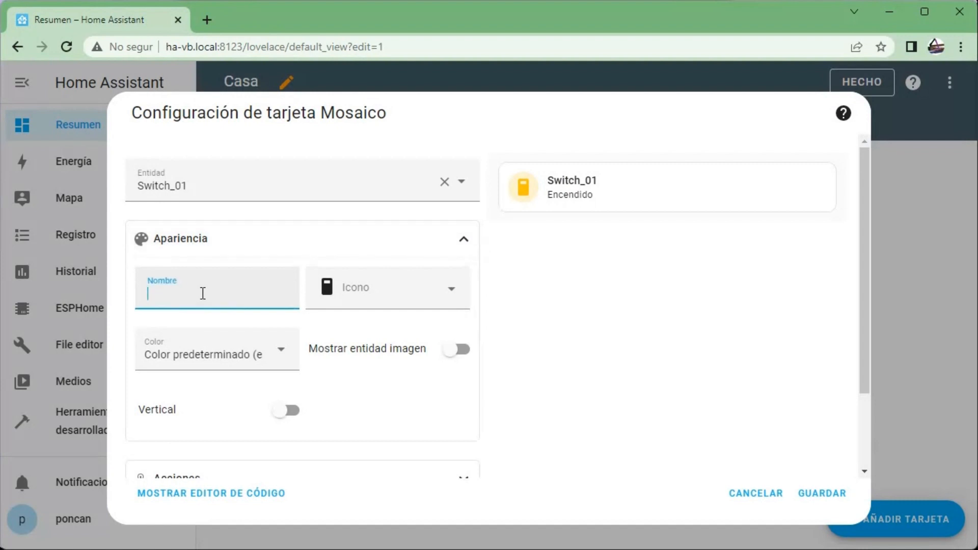
pyautogui.write('V0.1')
# - Set both the card's tap action and icon tap action to Sin acción and save the card
pyautogui.scroll(-2, 204, 382)
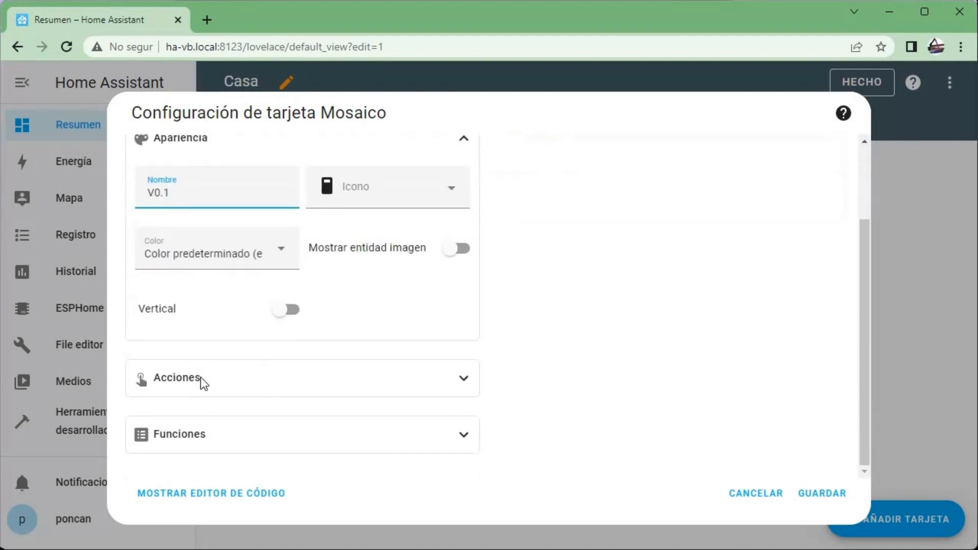
pyautogui.click(462, 379)
pyautogui.scroll(-2, 449, 393)
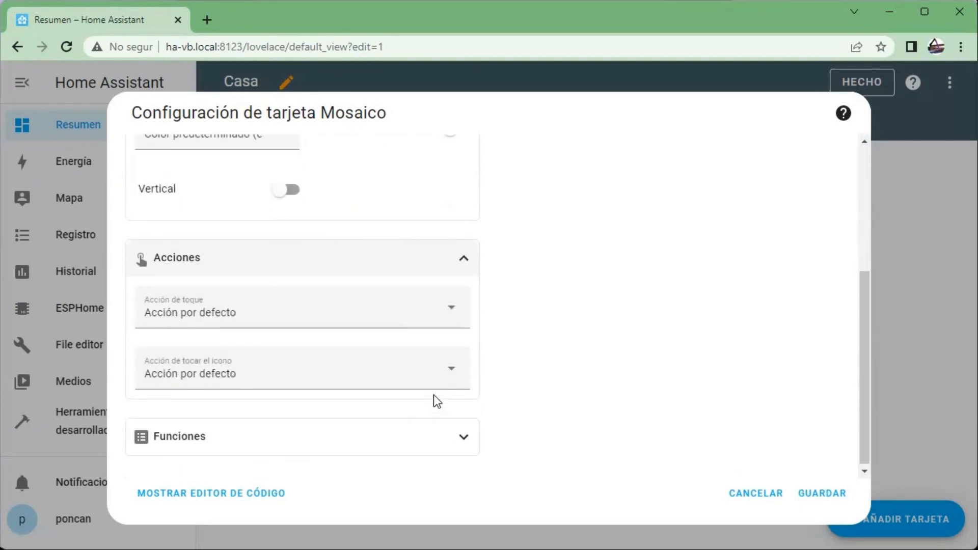
pyautogui.click(317, 312)
pyautogui.scroll(-2, 206, 442)
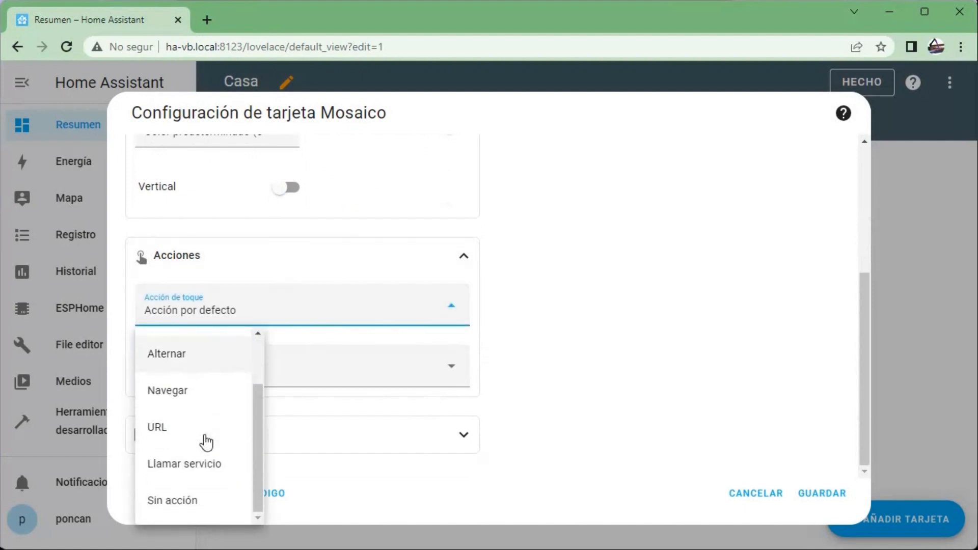
pyautogui.click(189, 498)
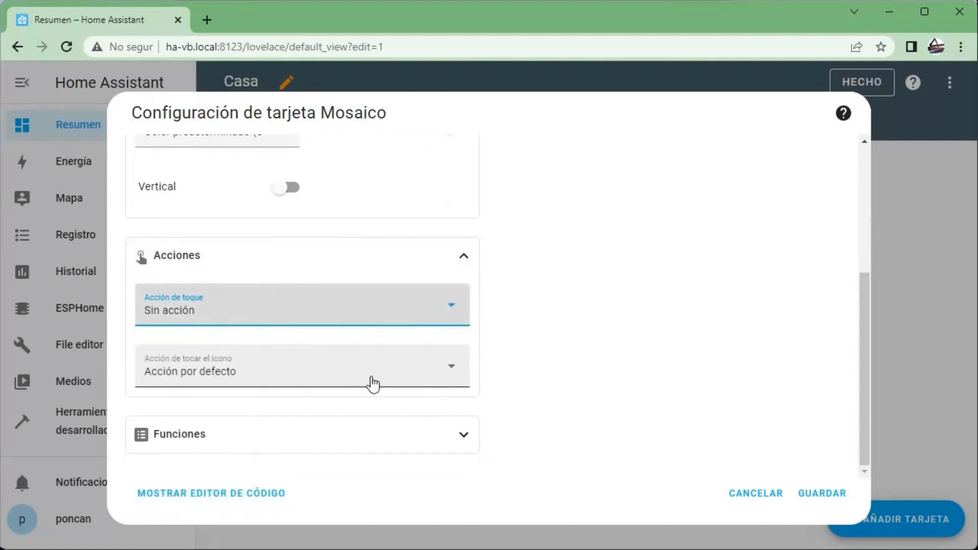
pyautogui.click(367, 372)
pyautogui.click(196, 330)
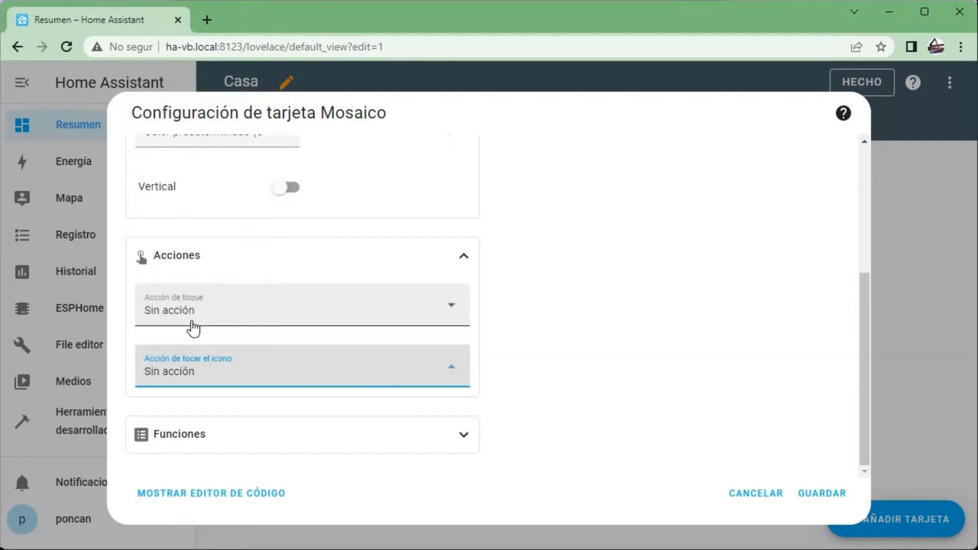
pyautogui.click(832, 496)
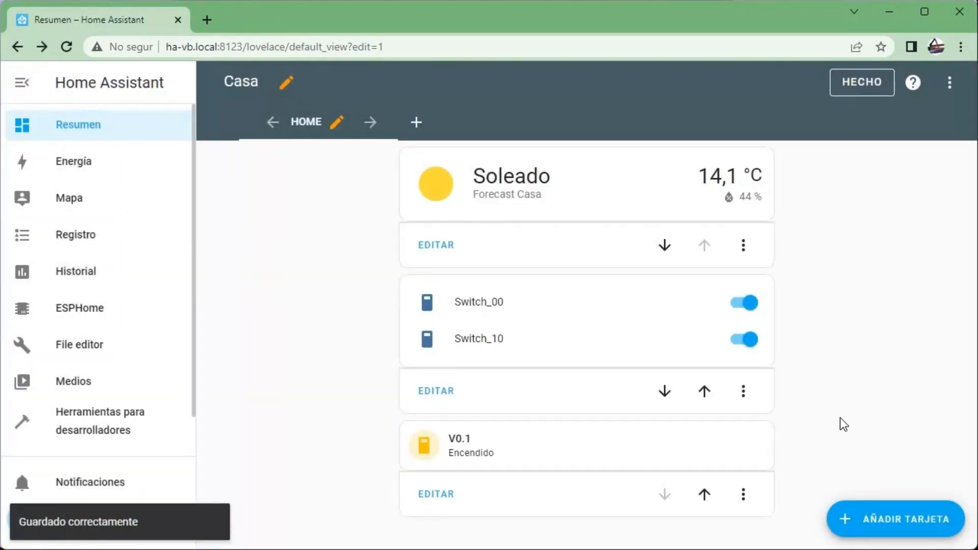
# - Add a Gráfico histórico card to the Home view and set its entity to Q1
pyautogui.click(890, 522)
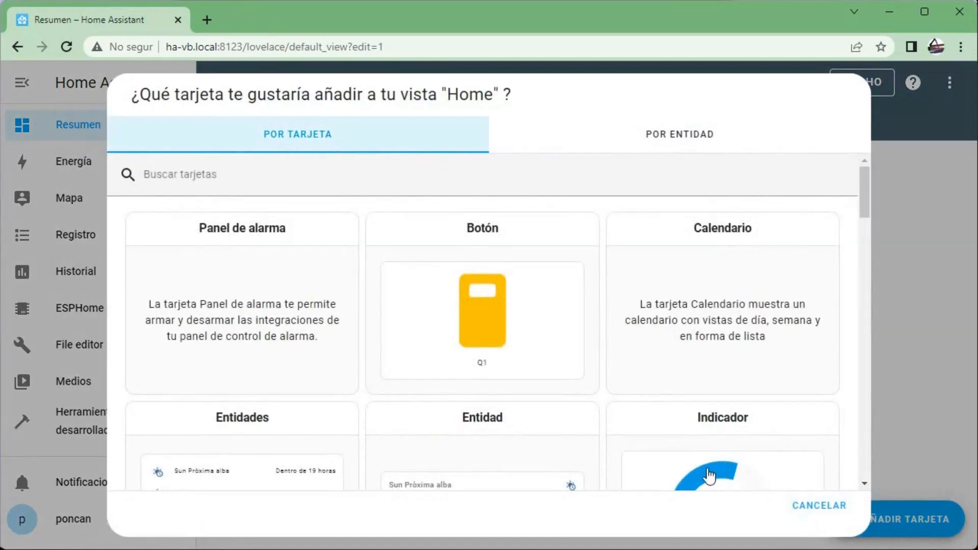
pyautogui.scroll(-4, 572, 345)
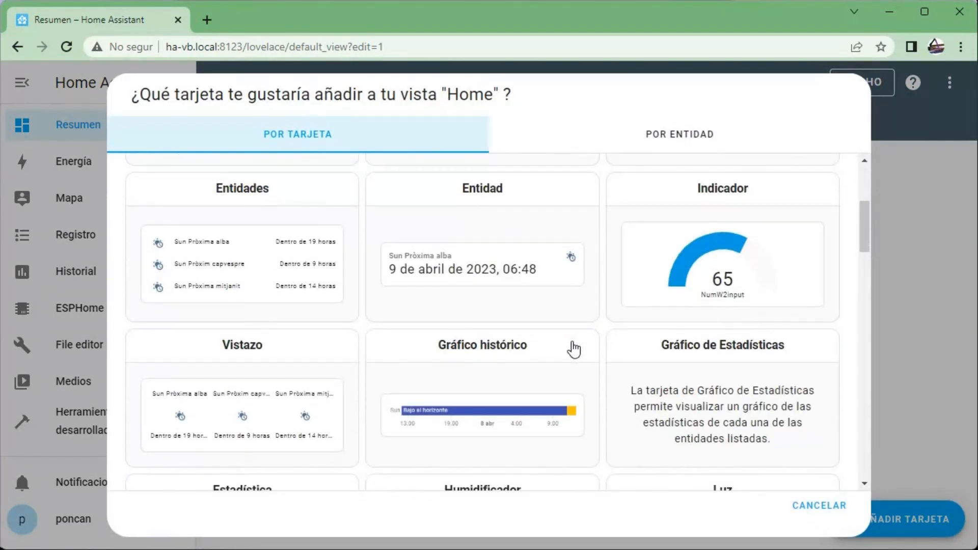
pyautogui.scroll(-1, 575, 350)
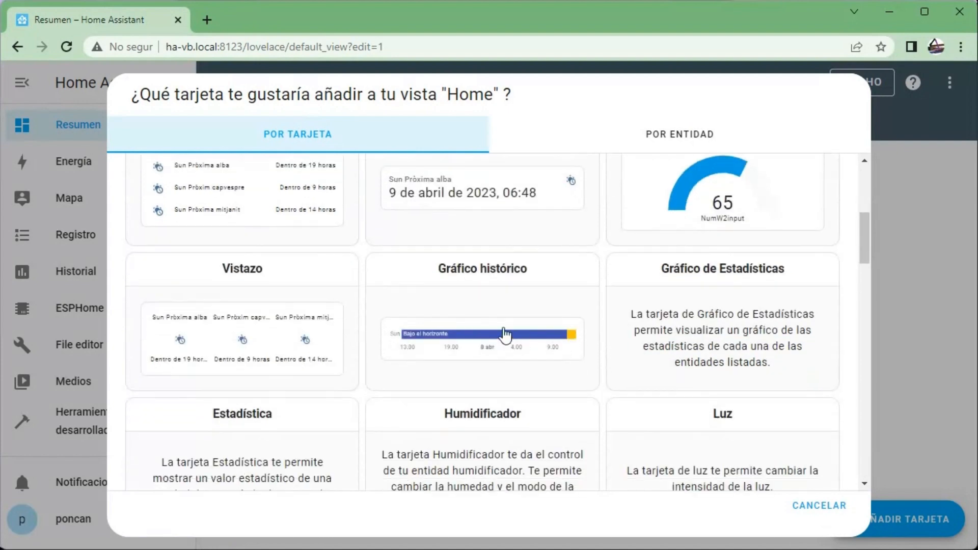
pyautogui.click(505, 335)
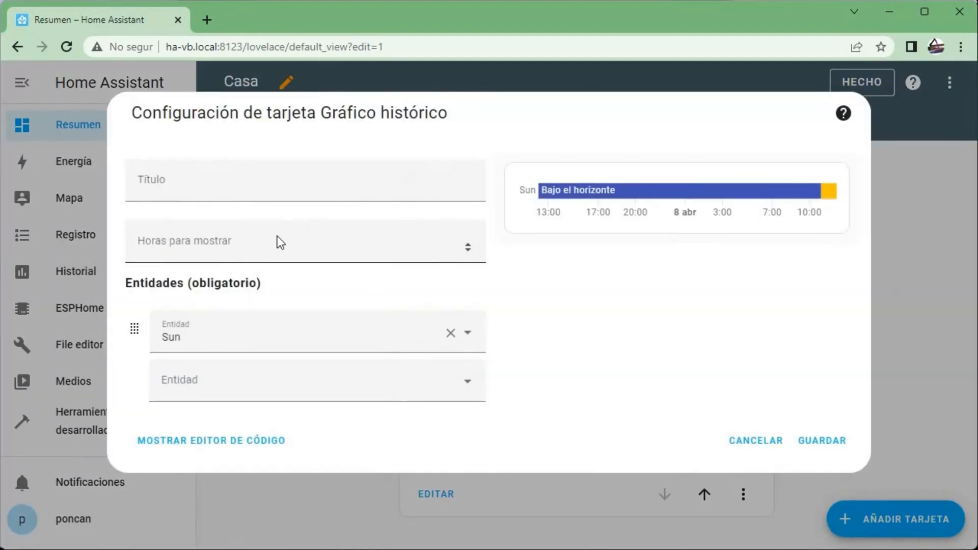
pyautogui.click(349, 333)
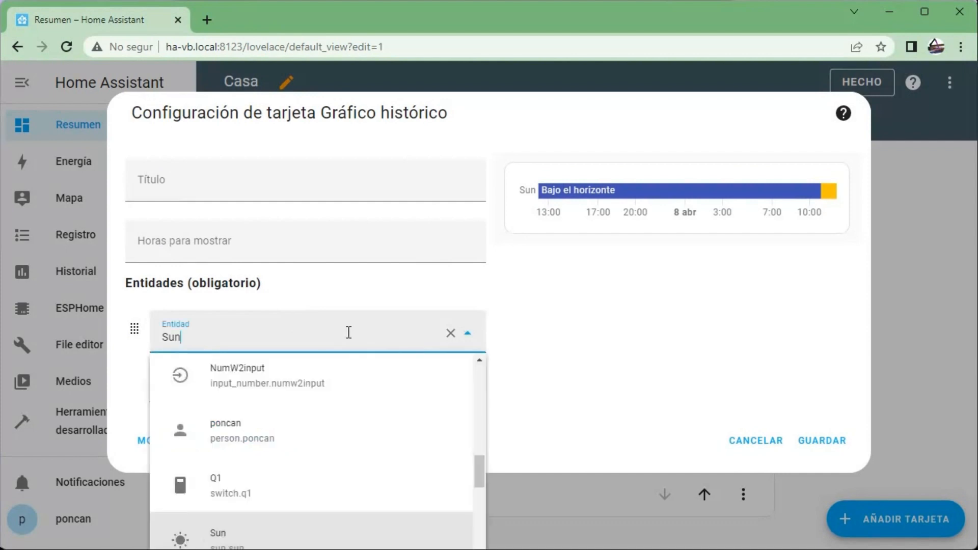
pyautogui.click(284, 490)
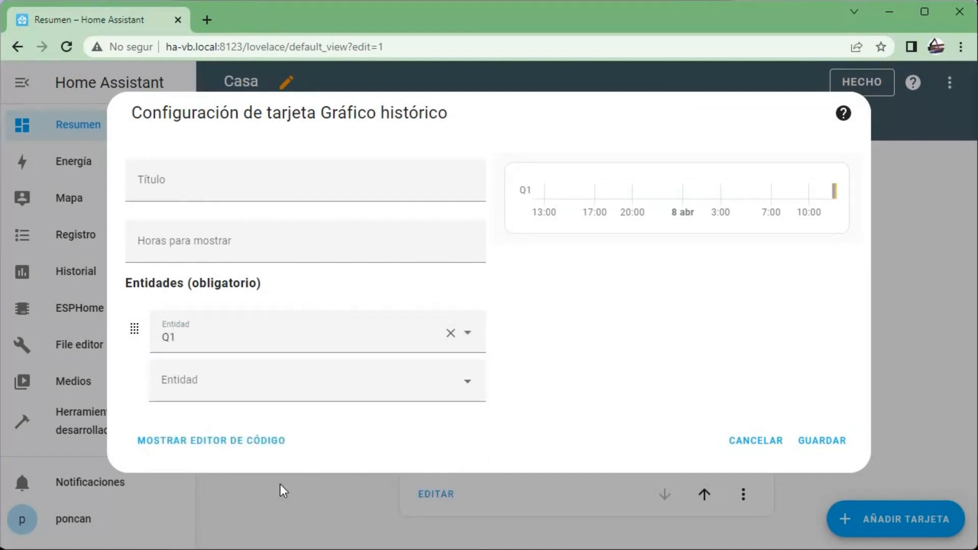
# - Set the history graph's hours to show to 0.05 and save the card
pyautogui.click(208, 241)
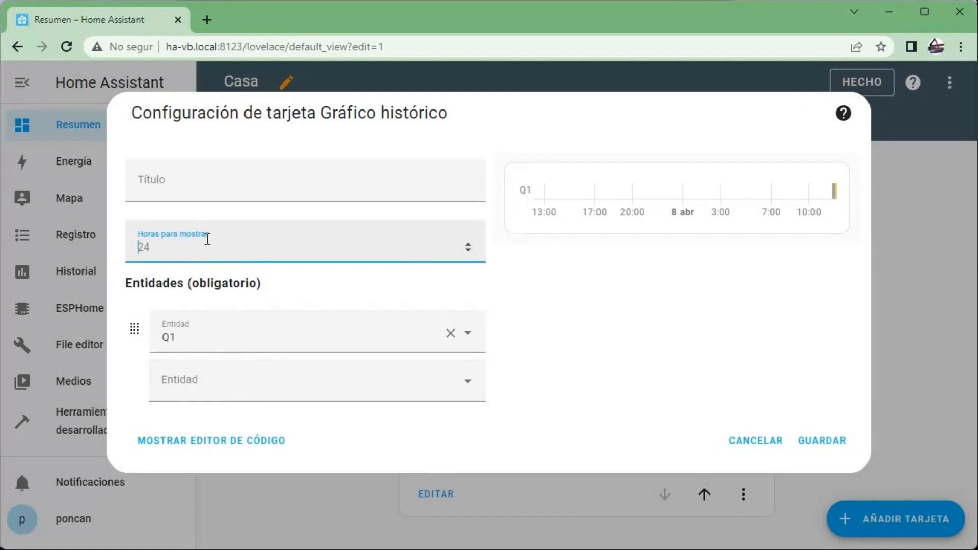
pyautogui.write('0.5')
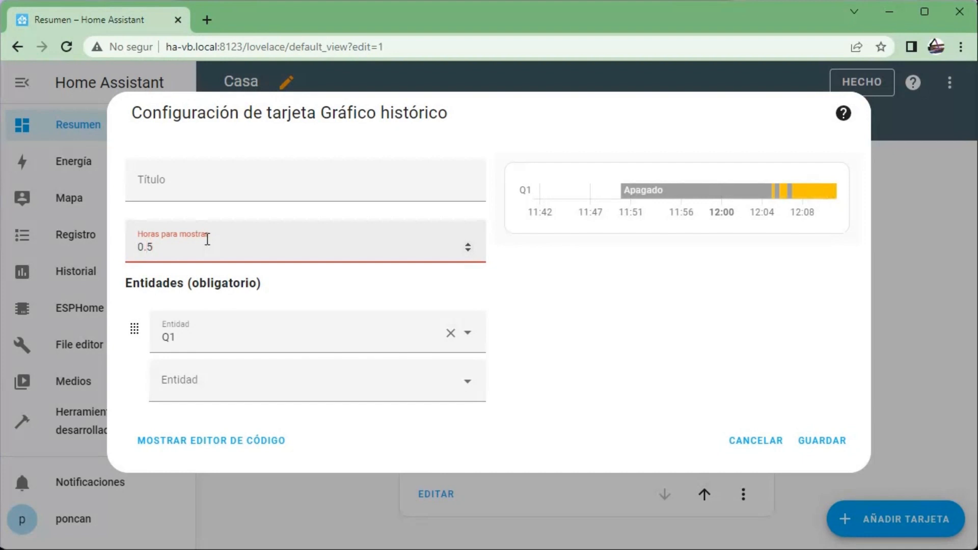
pyautogui.write('0')
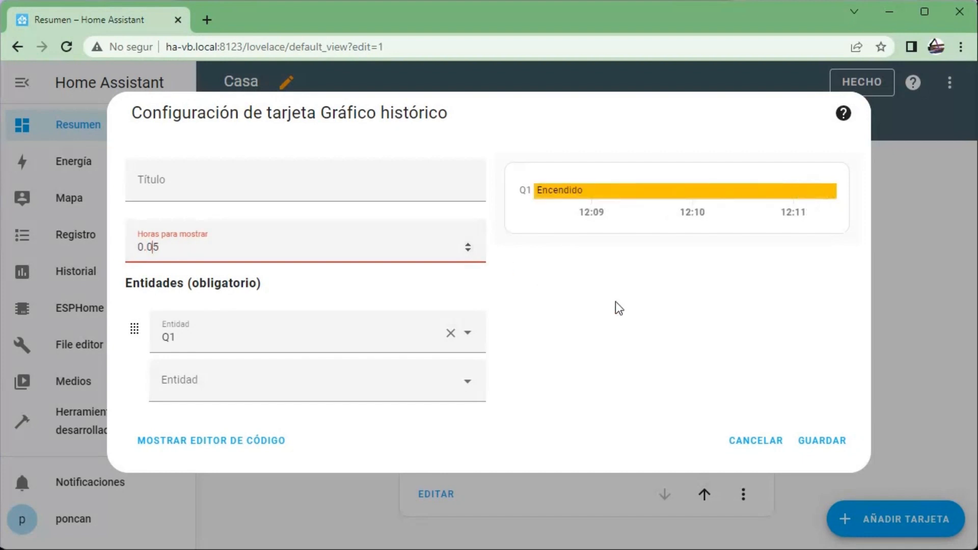
pyautogui.click(831, 453)
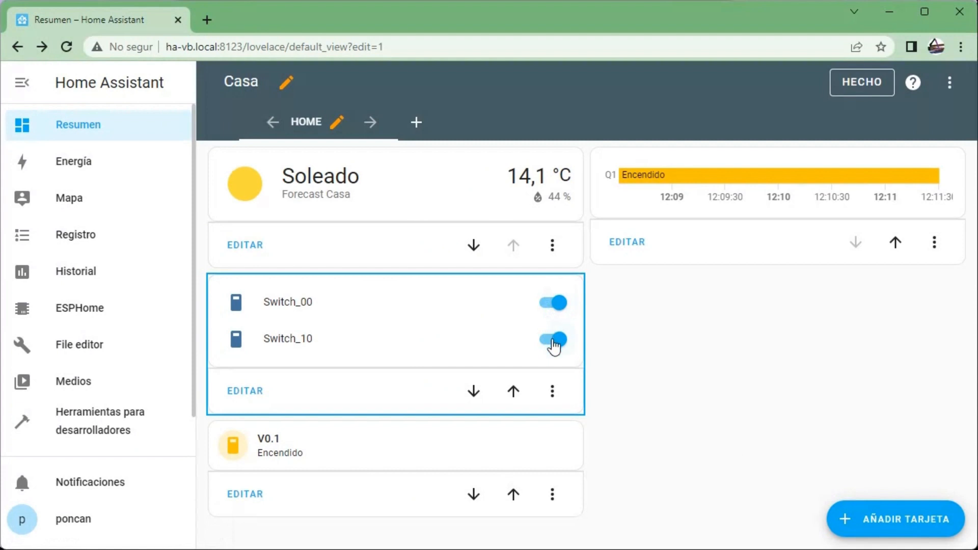
# - Turn Switch_00 off, finish editing the dashboard, and test the outputs by turning Switch_10 off and Switch_00 back on
pyautogui.click(548, 303)
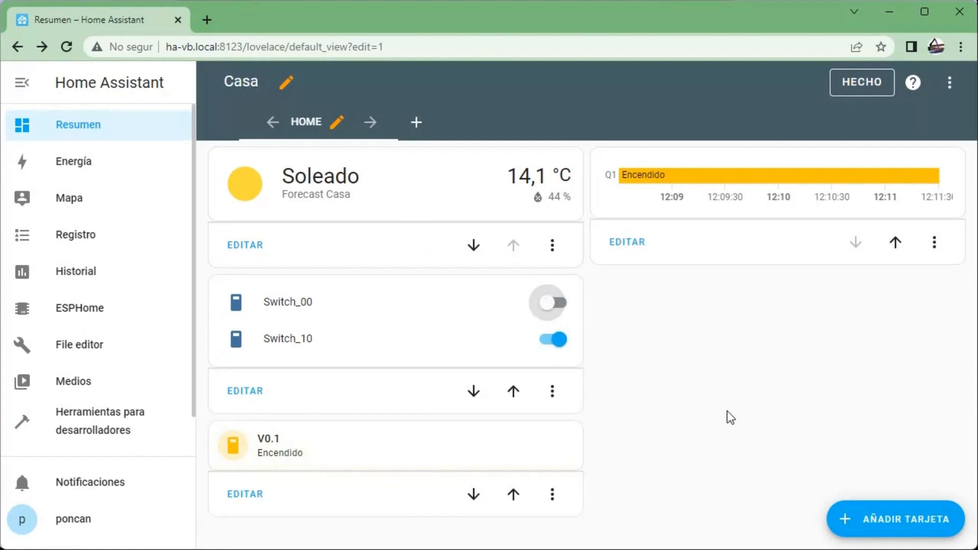
pyautogui.click(857, 87)
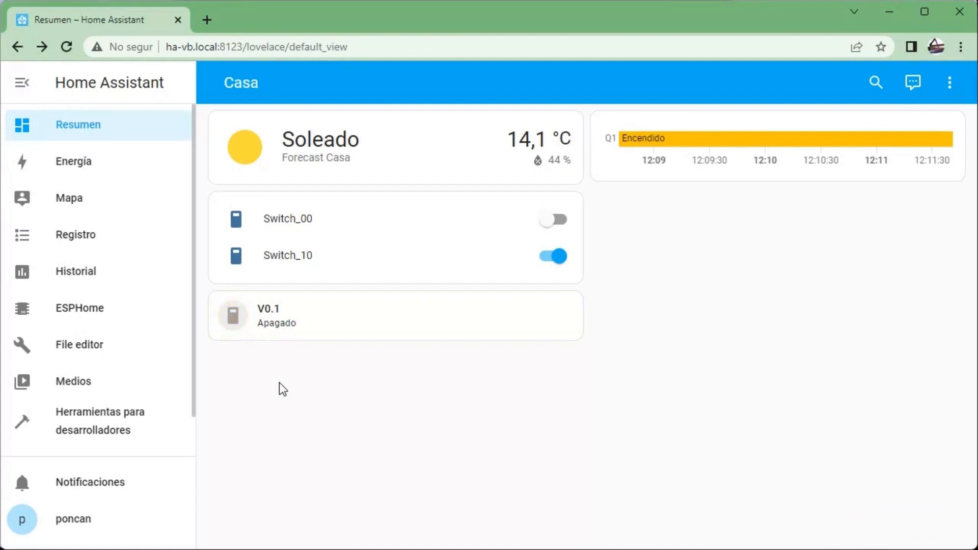
pyautogui.click(553, 259)
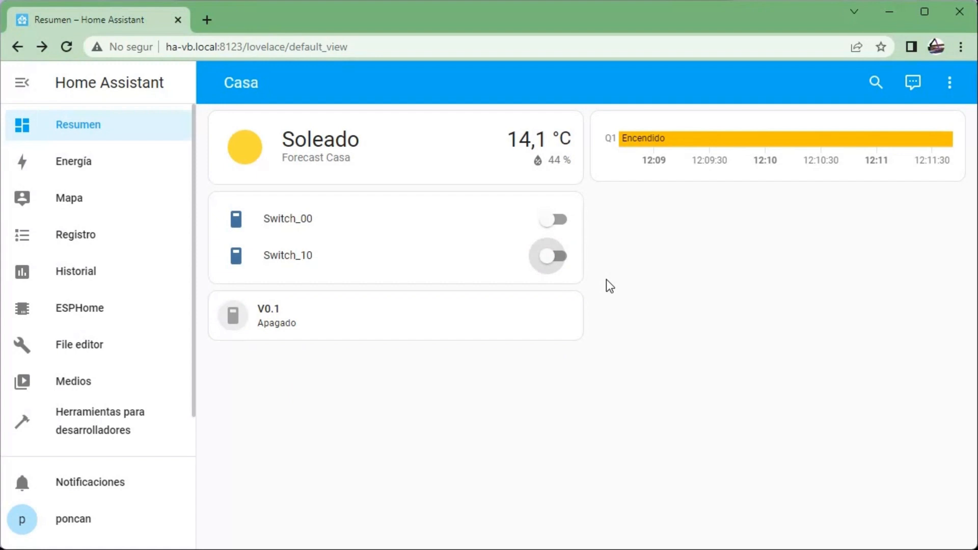
pyautogui.click(573, 228)
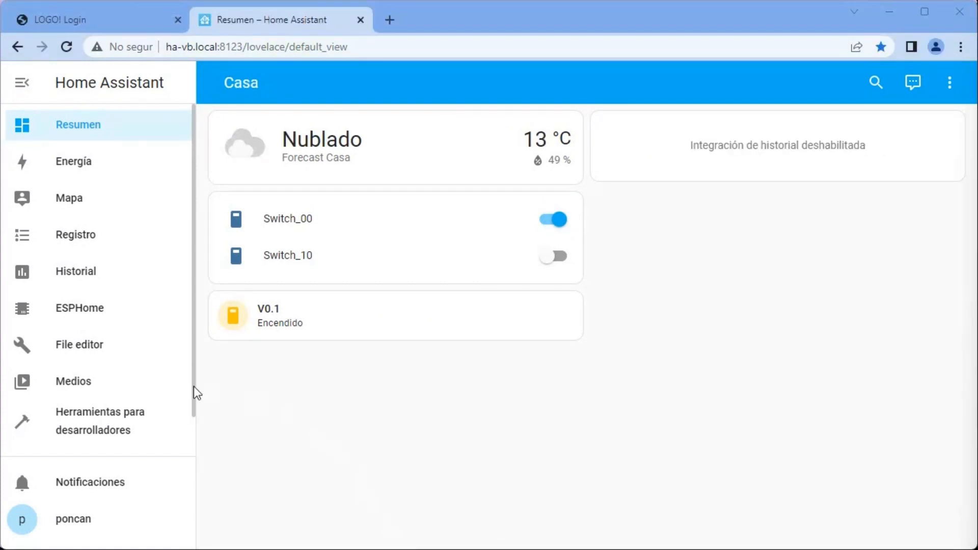
# - In configuration.yaml, paste a template binary_sensor block below the Modbus switches with sensors q_1 for switch.Q1 and v01 for switch.switch_01, and save the file
pyautogui.click(72, 345)
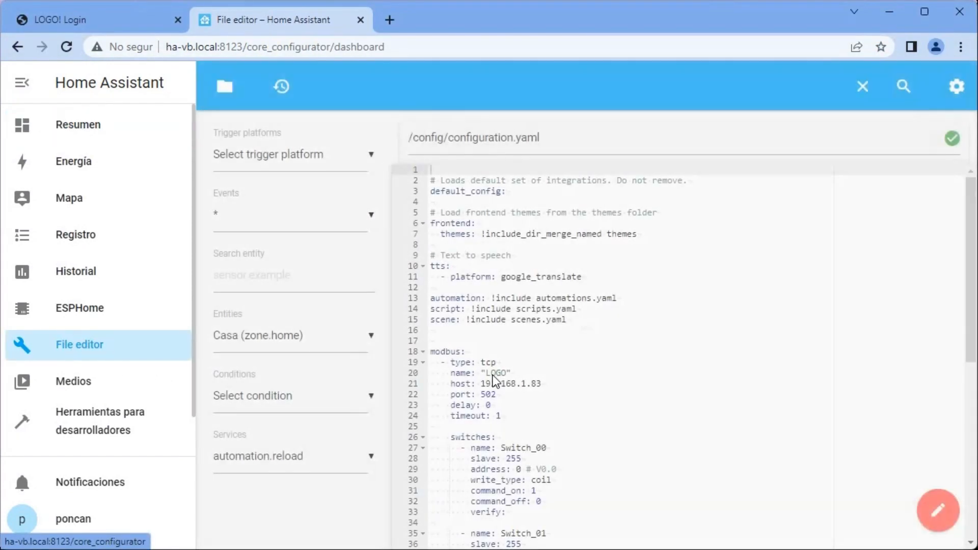
pyautogui.scroll(-7, 494, 375)
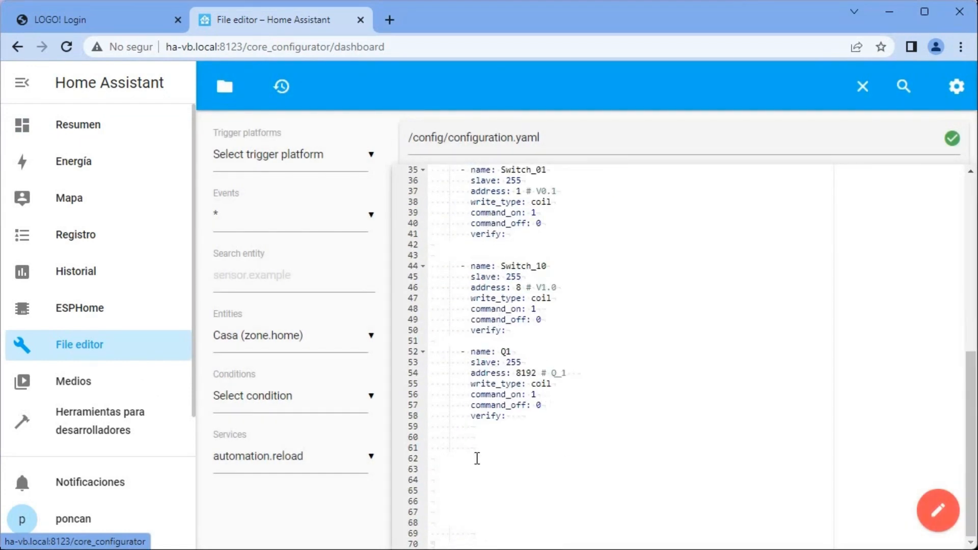
pyautogui.click(436, 459)
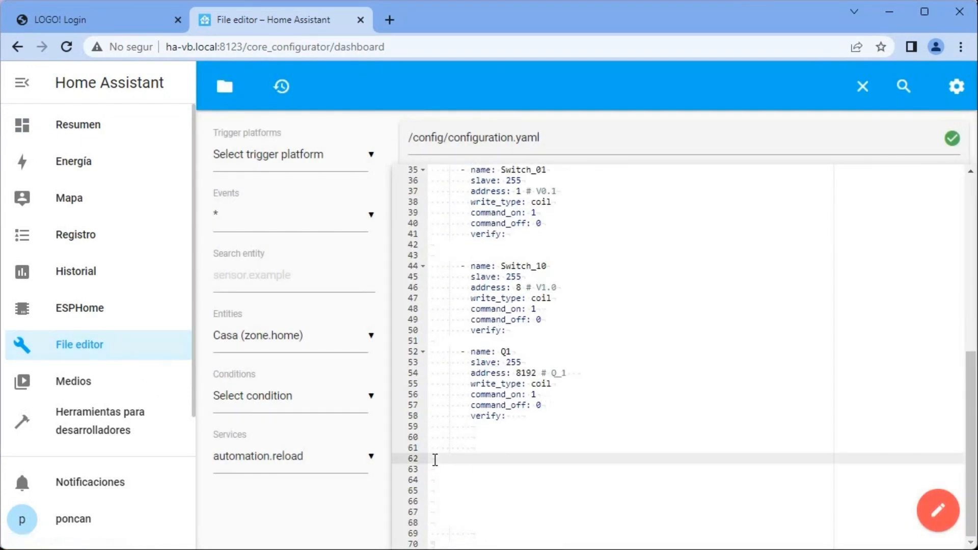
pyautogui.hotkey('ctrl', 'v')
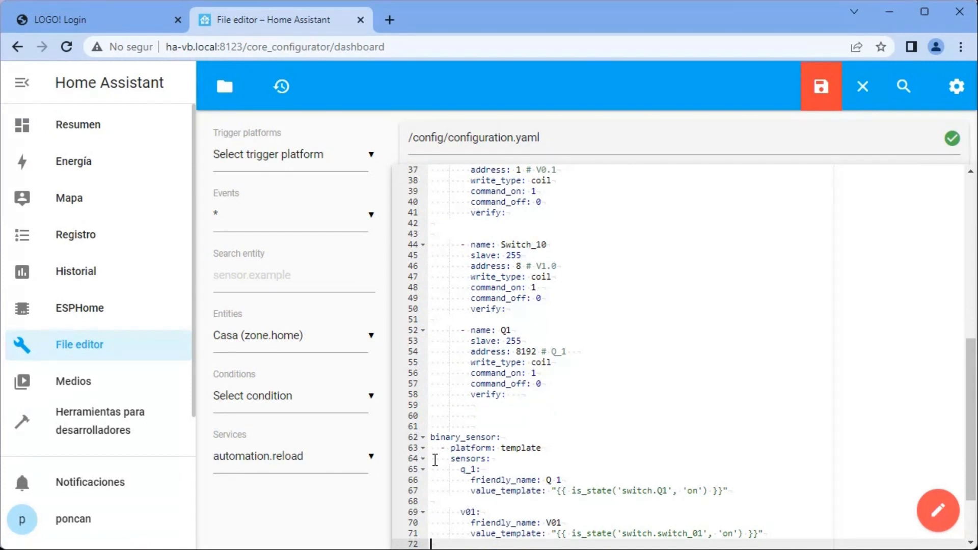
pyautogui.scroll(-2, 435, 460)
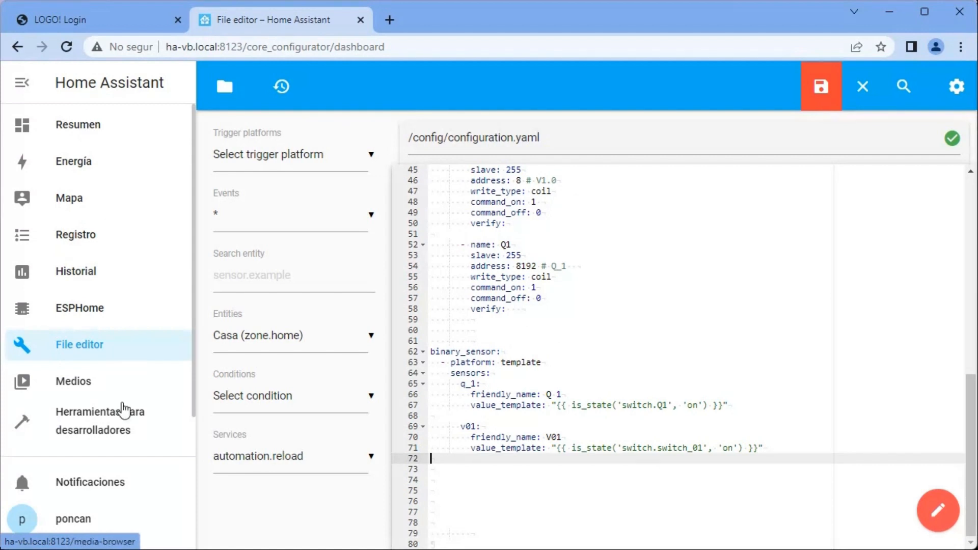
pyautogui.click(809, 89)
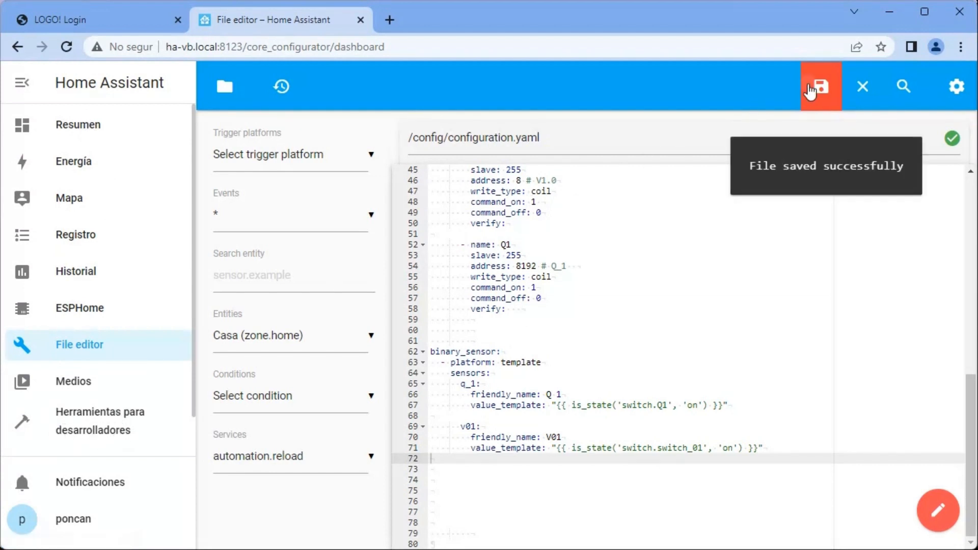
# - Verify the YAML configuration in the developer tools and restart Home Assistant
pyautogui.click(71, 430)
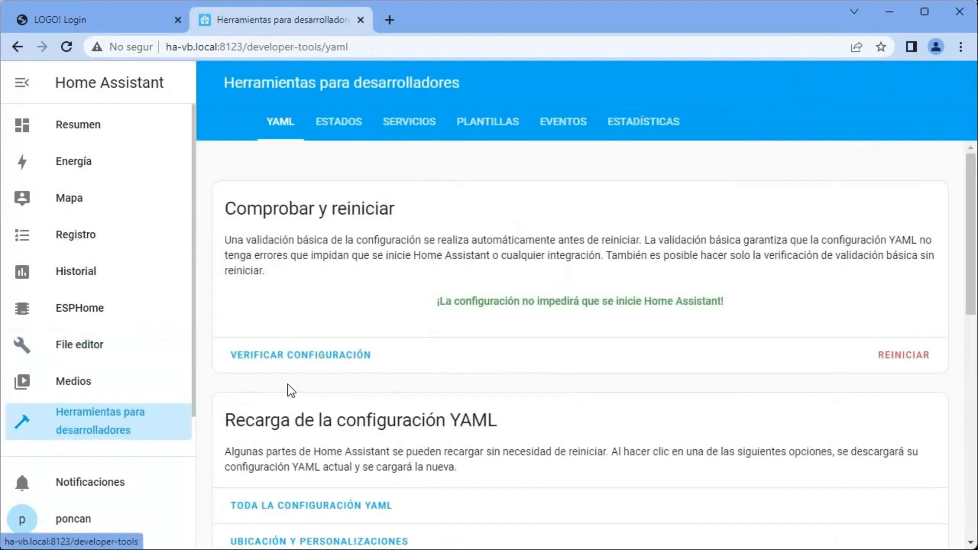
pyautogui.click(310, 356)
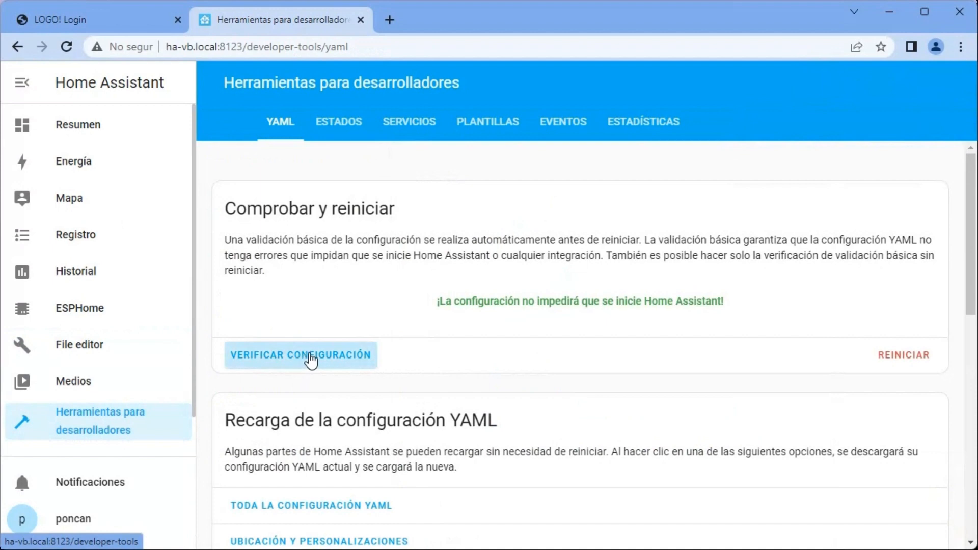
pyautogui.click(909, 353)
pyautogui.click(498, 308)
pyautogui.click(635, 343)
# - Check the Resumen dashboard and the Q1 history after the restart, and return to Resumen
pyautogui.click(81, 124)
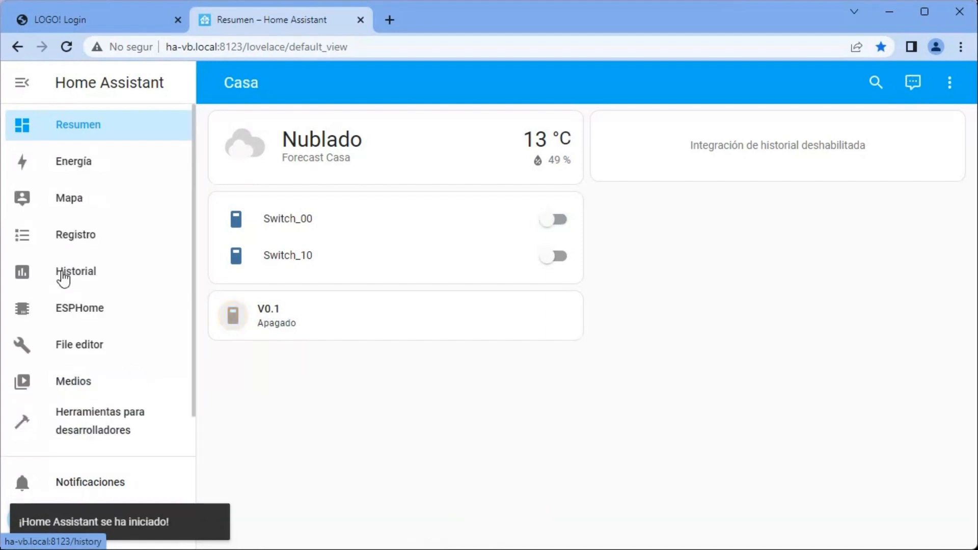
pyautogui.click(63, 275)
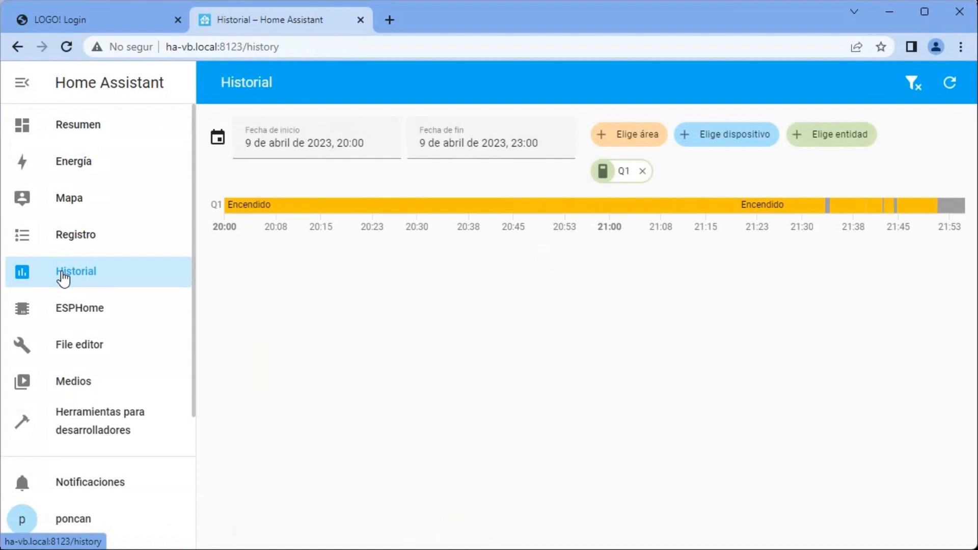
pyautogui.click(84, 129)
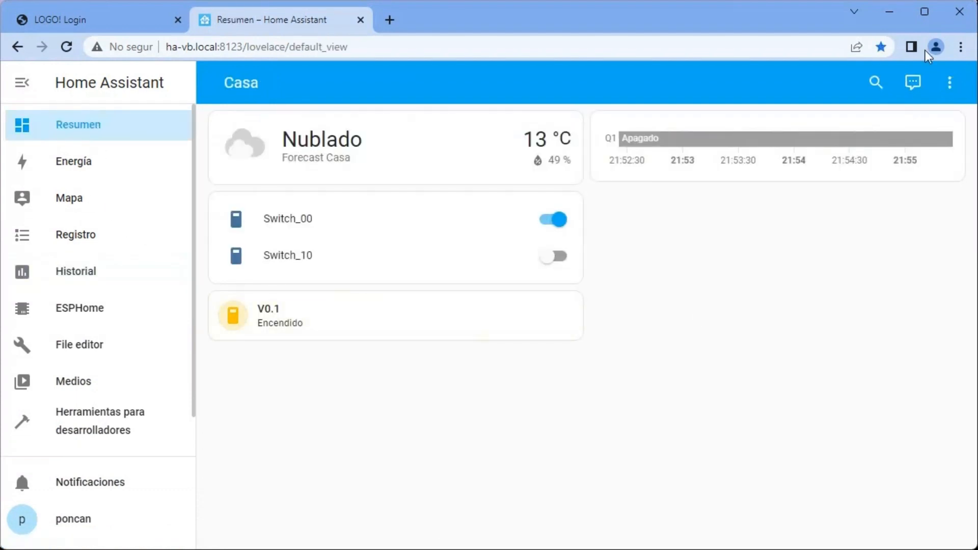
# - Add an Entidades card to the Home view and remove Sun Pròxima mitjanit from its entities
pyautogui.click(953, 88)
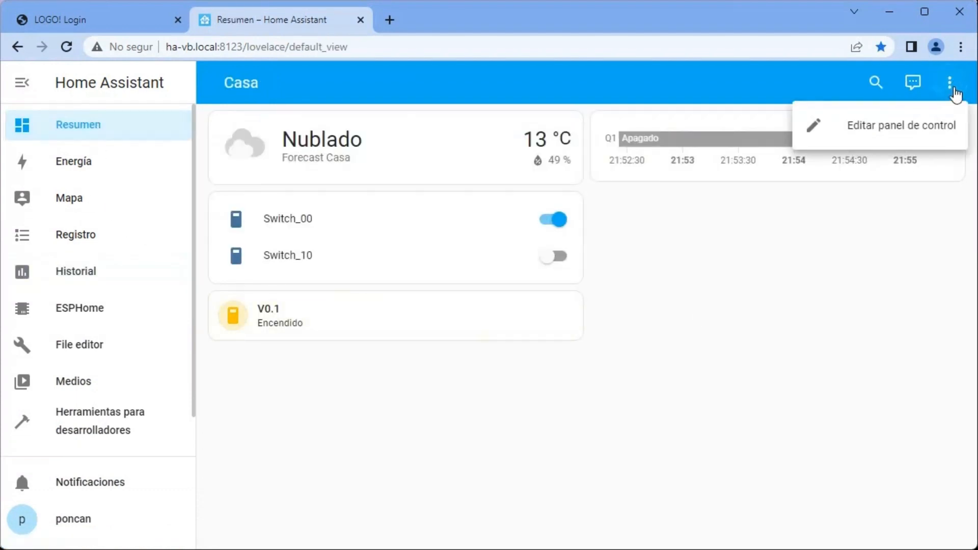
pyautogui.click(917, 124)
pyautogui.click(880, 530)
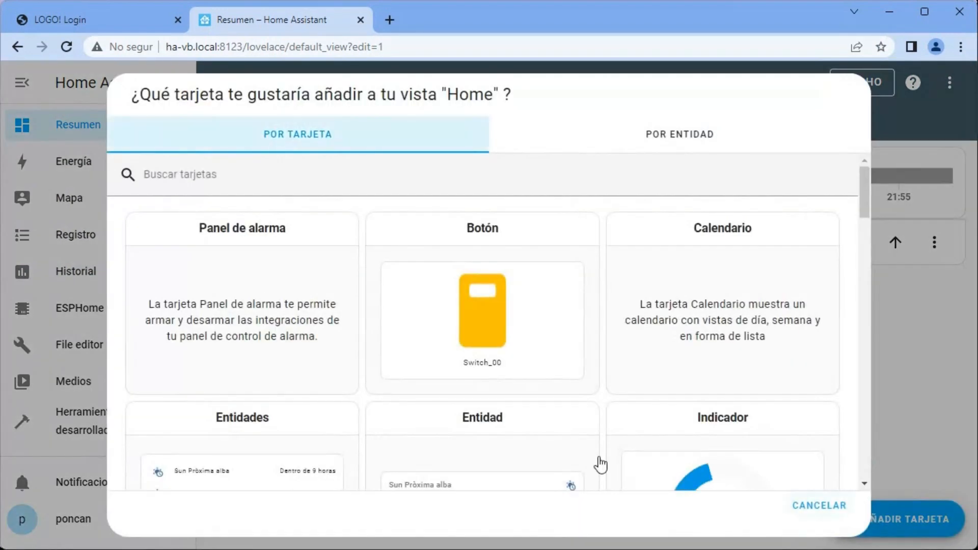
pyautogui.click(247, 465)
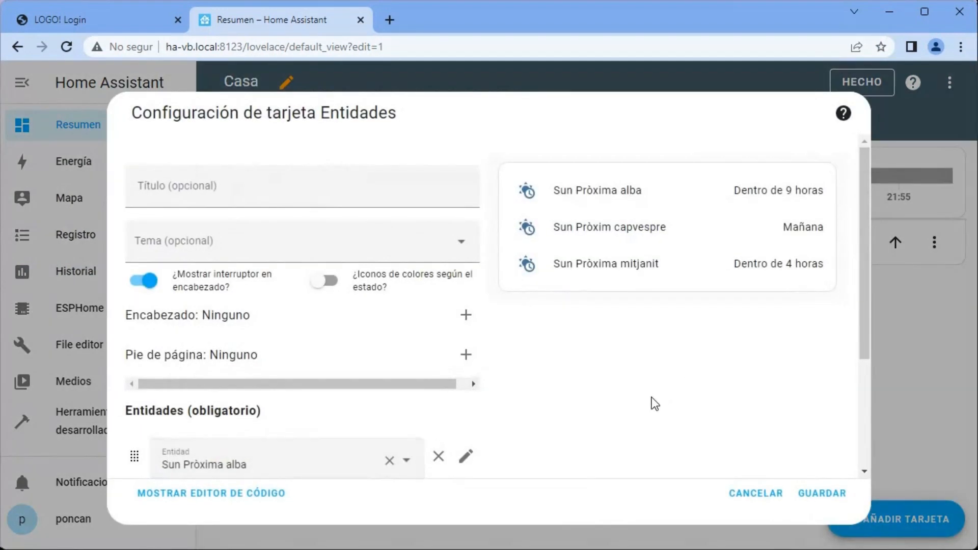
pyautogui.scroll(-3, 367, 349)
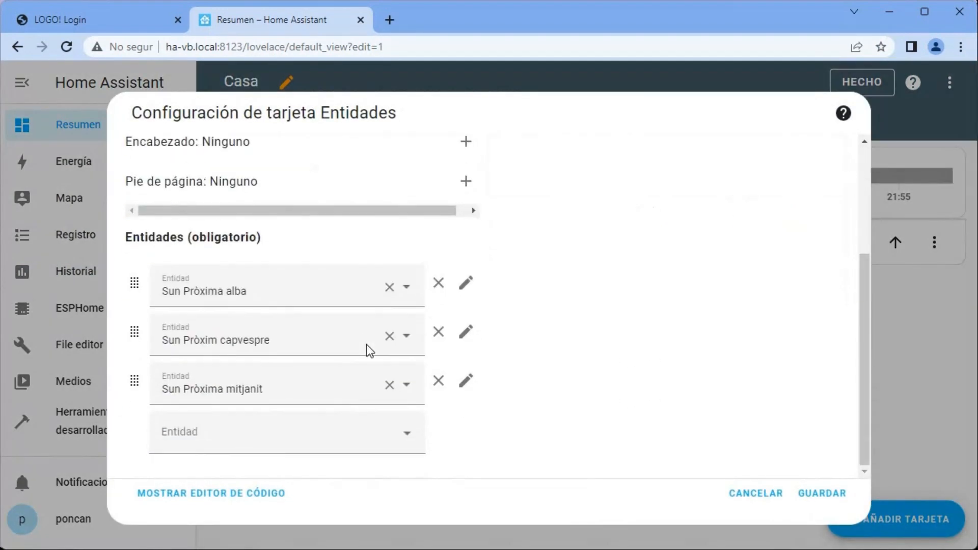
pyautogui.click(391, 386)
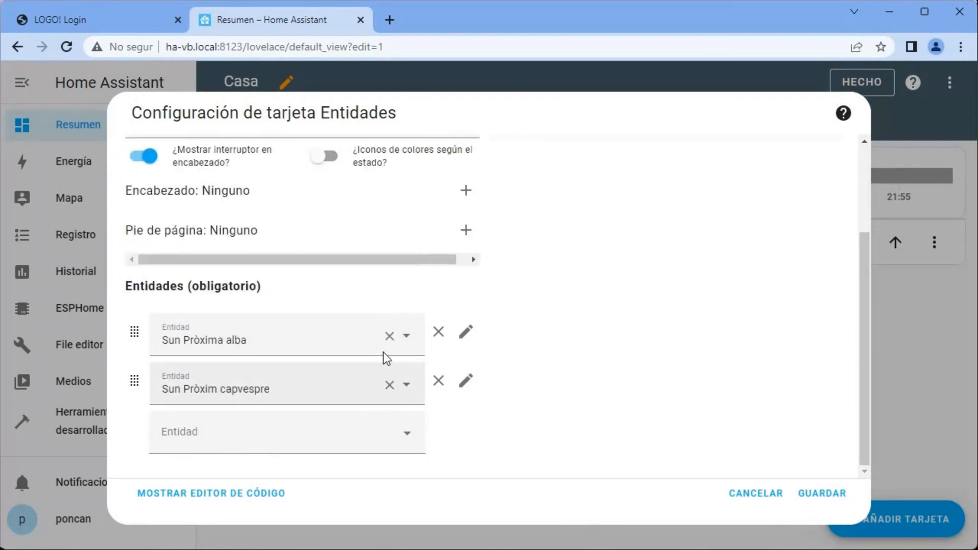
# - Set the first entity of the Entidades card to the V01 binary sensor
pyautogui.click(409, 339)
pyautogui.scroll(-4, 350, 368)
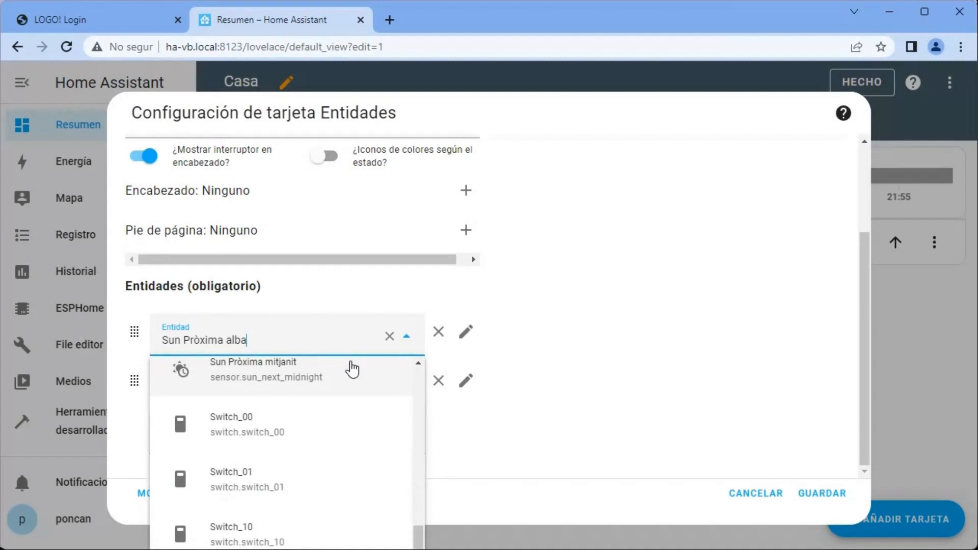
pyautogui.scroll(-1, 350, 401)
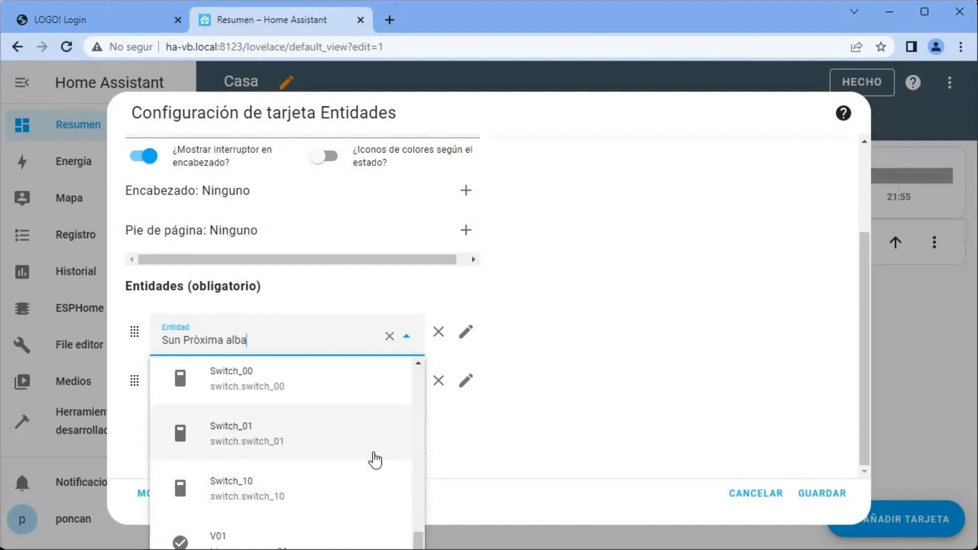
pyautogui.click(257, 540)
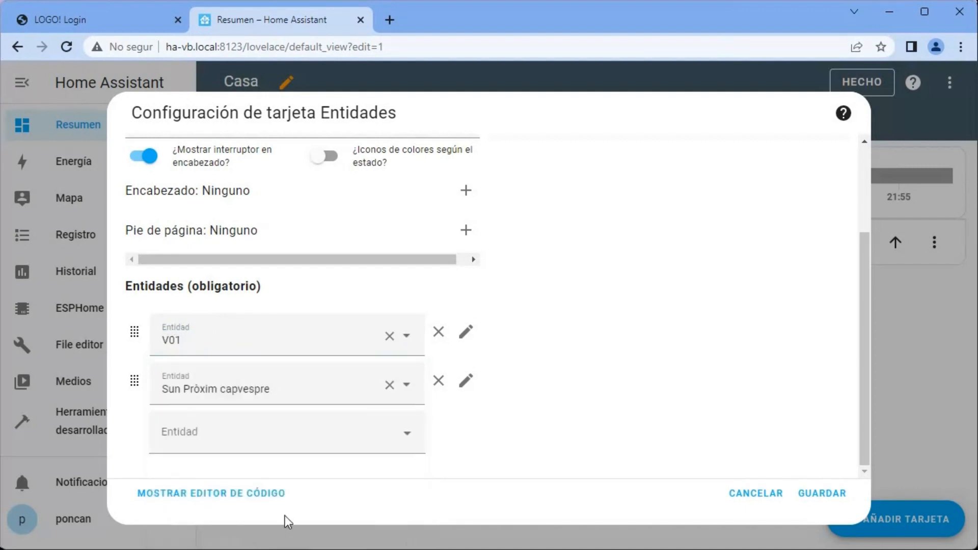
# - Set the card's second entity to Q 1 (binary_sensor.q_1) and save the card
pyautogui.click(408, 387)
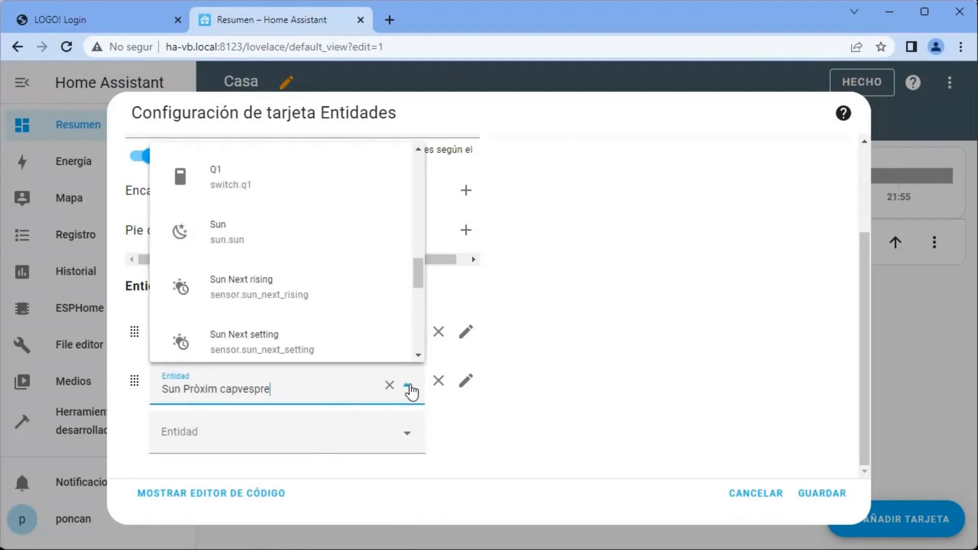
pyautogui.scroll(-1, 321, 322)
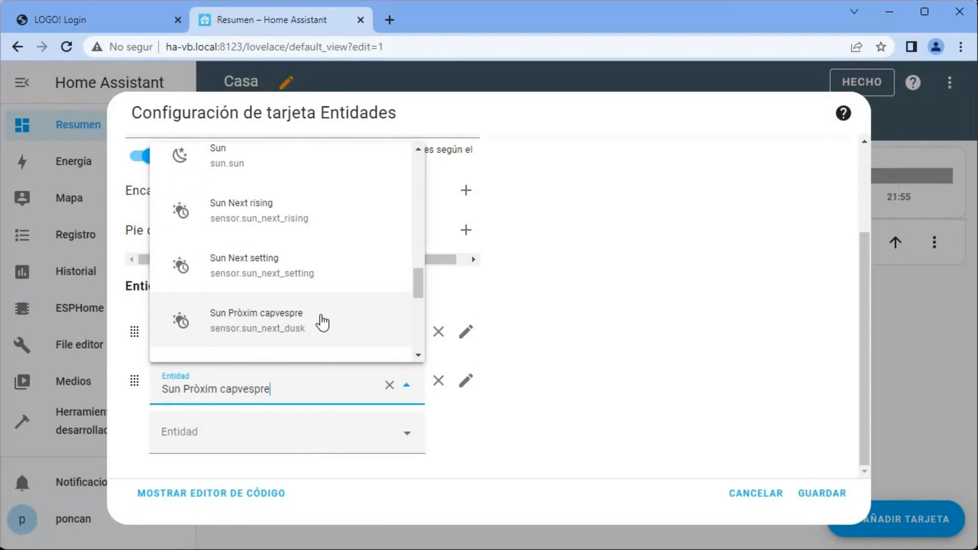
pyautogui.scroll(10, 322, 322)
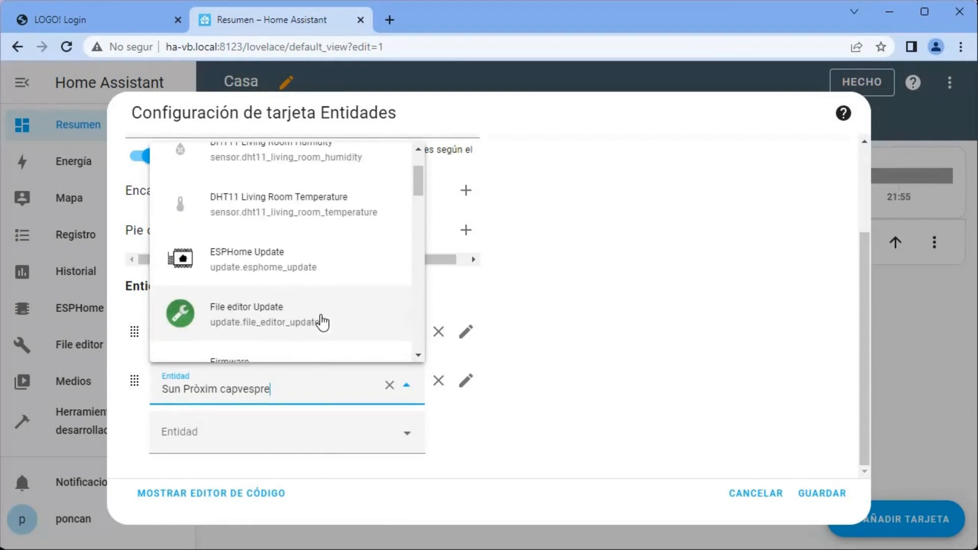
pyautogui.scroll(1, 322, 322)
pyautogui.scroll(-4, 322, 322)
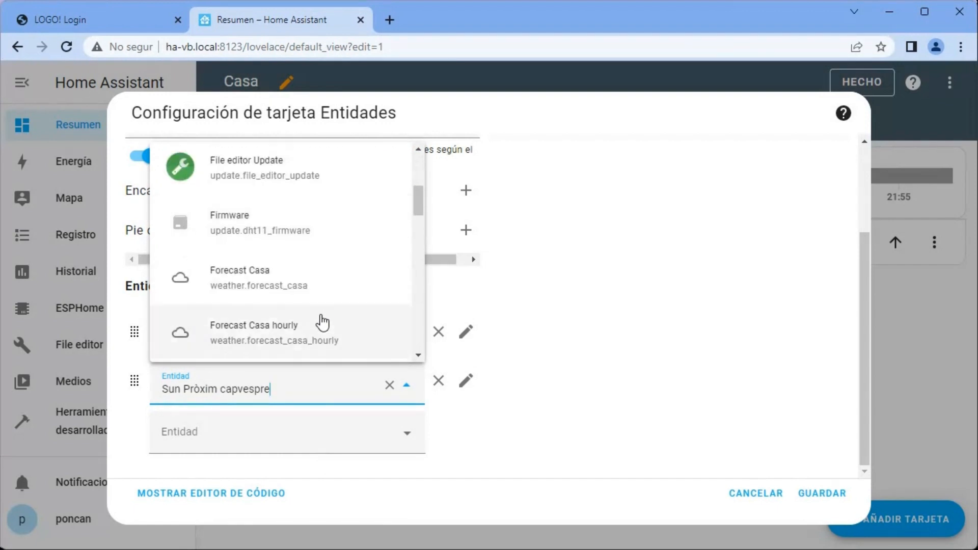
pyautogui.scroll(-7, 322, 322)
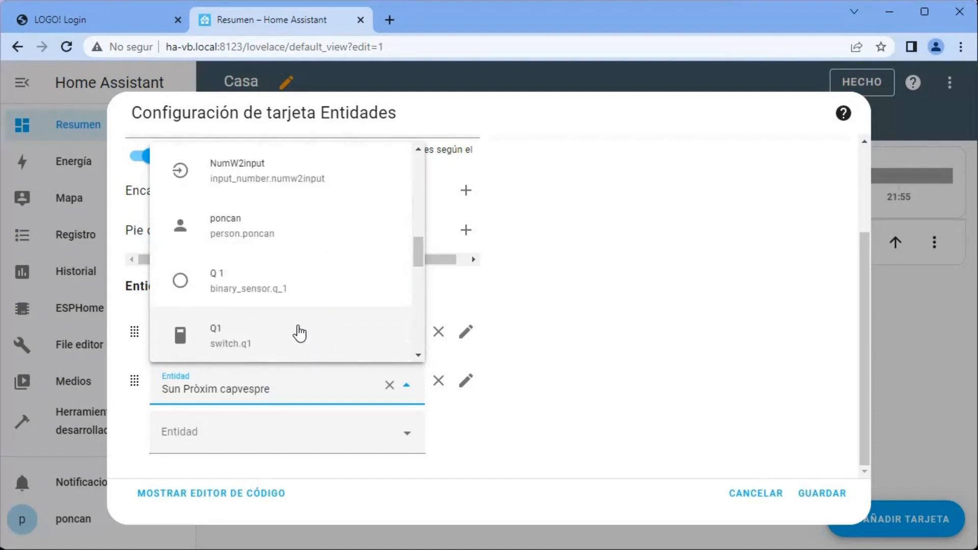
pyautogui.click(295, 290)
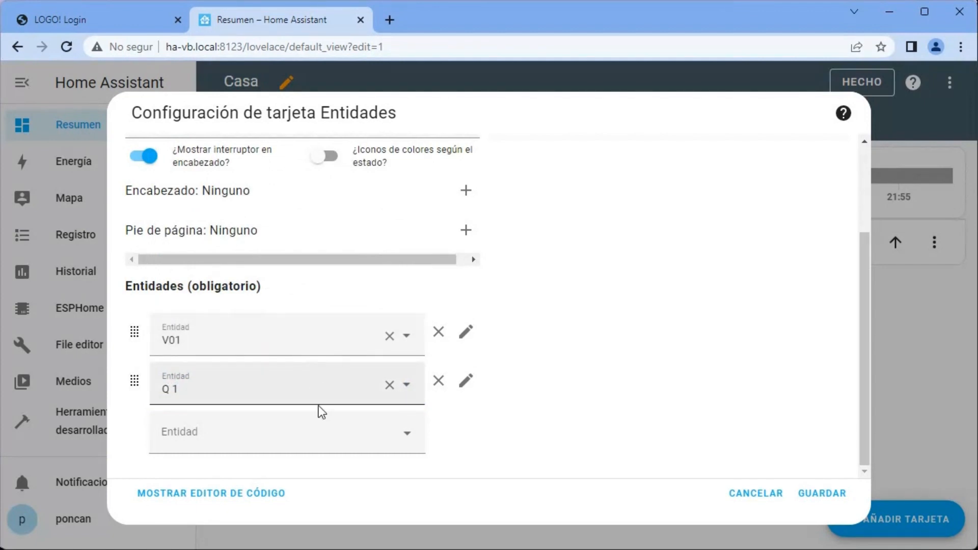
pyautogui.click(821, 494)
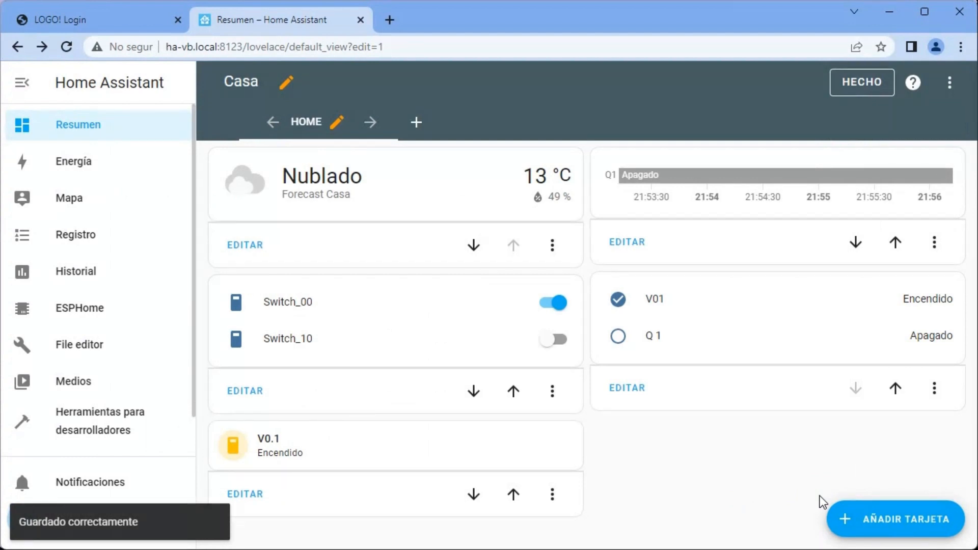
# - Finish editing the dashboard and test the sensors by turning Switch_00 off and Switch_10 on
pyautogui.click(873, 88)
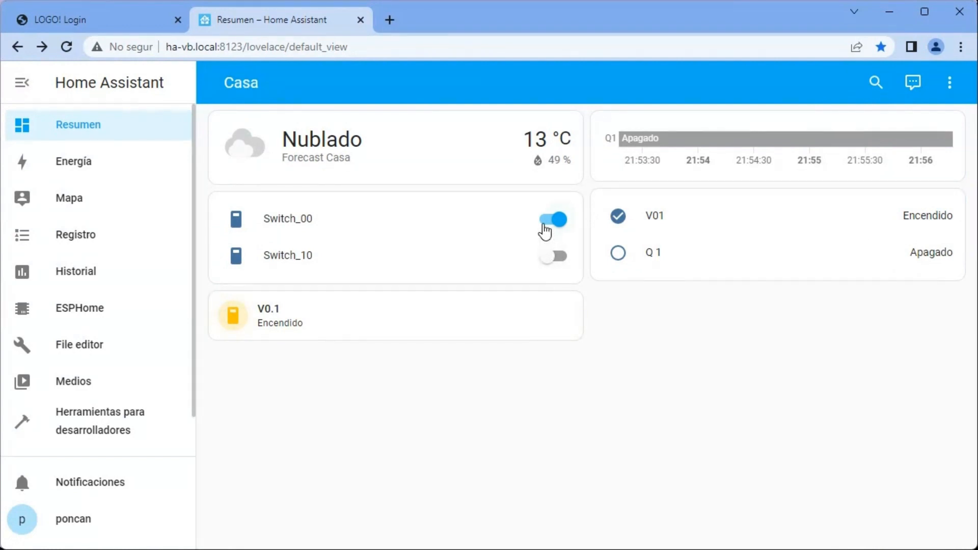
pyautogui.click(547, 228)
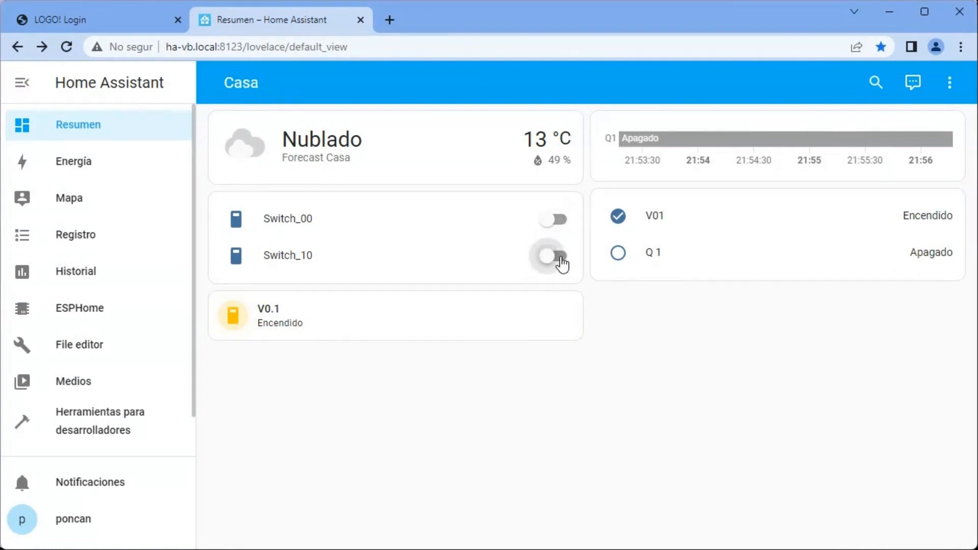
pyautogui.click(561, 258)
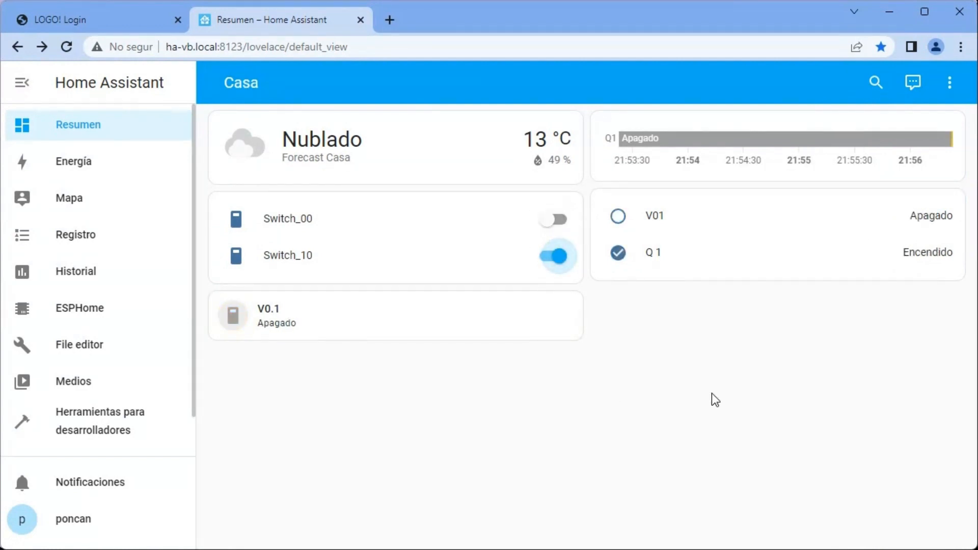